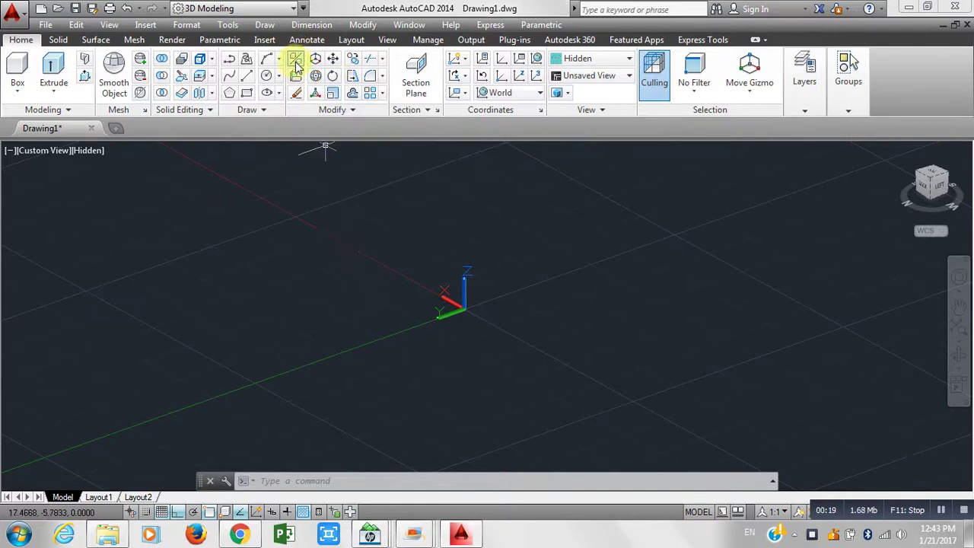
# Model a freehand solid box on the ground plane beside the origin, with its longer side along the Y axis.
pyautogui.moveTo(387, 285); pyautogui.dragTo(270, 294, button='middle')
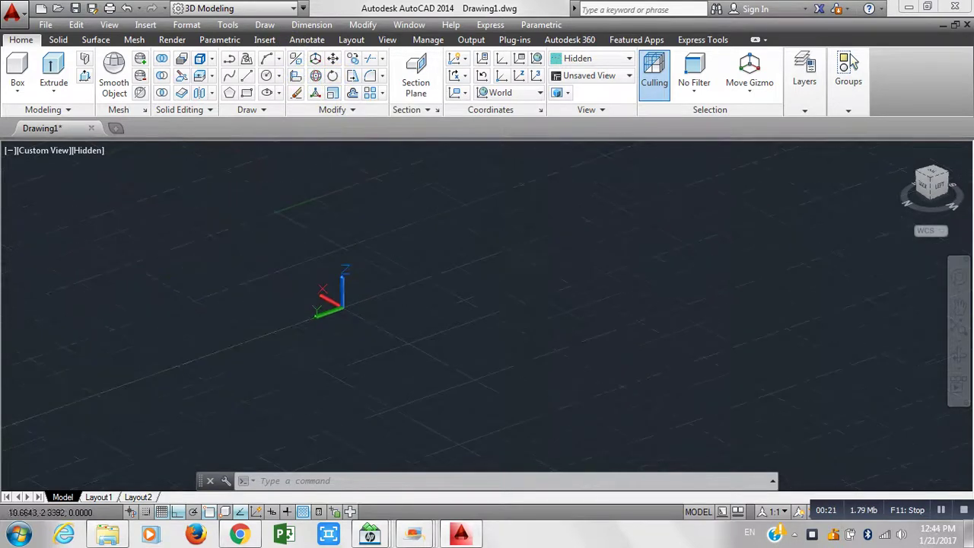
pyautogui.click(53, 67)
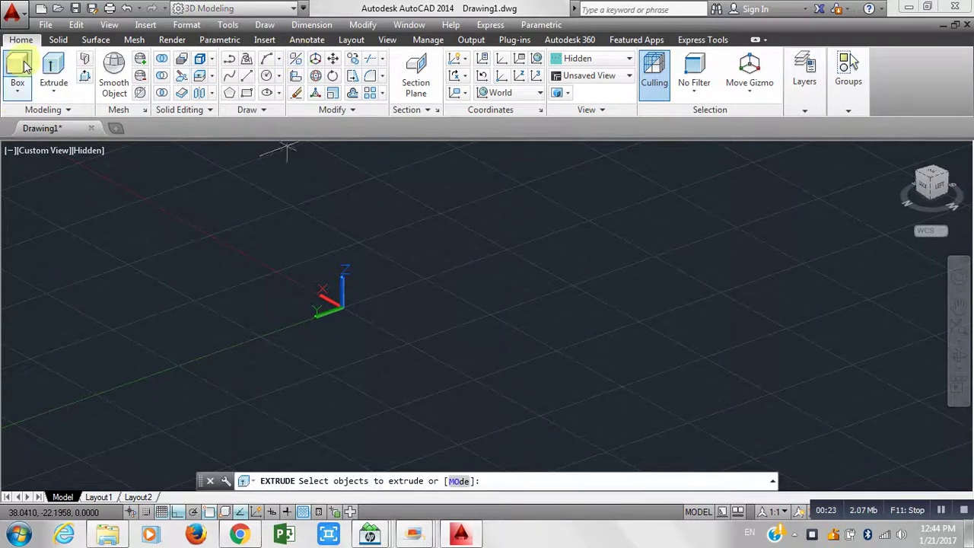
pyautogui.click(18, 67)
pyautogui.click(571, 225)
pyautogui.click(505, 324)
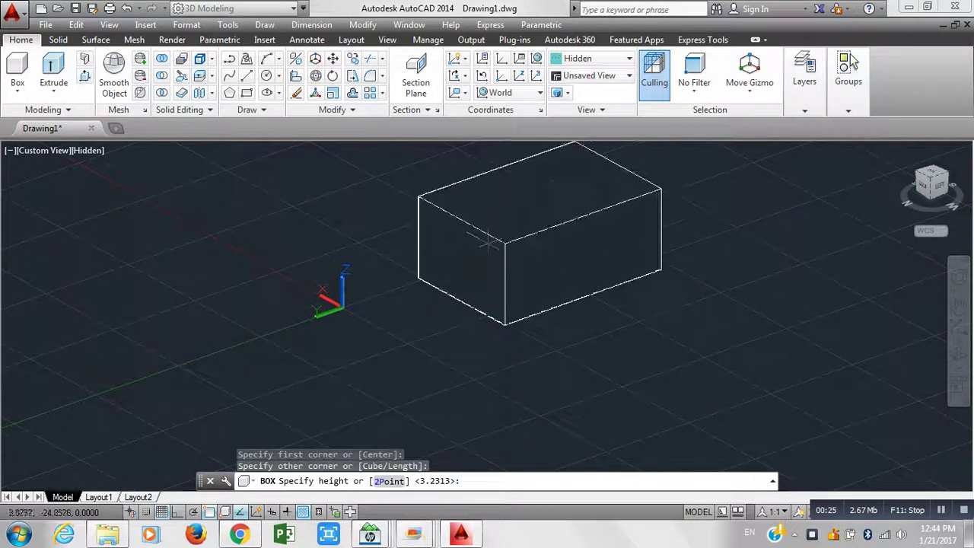
pyautogui.click(488, 240)
pyautogui.moveTo(578, 195); pyautogui.dragTo(456, 257, button='middle')
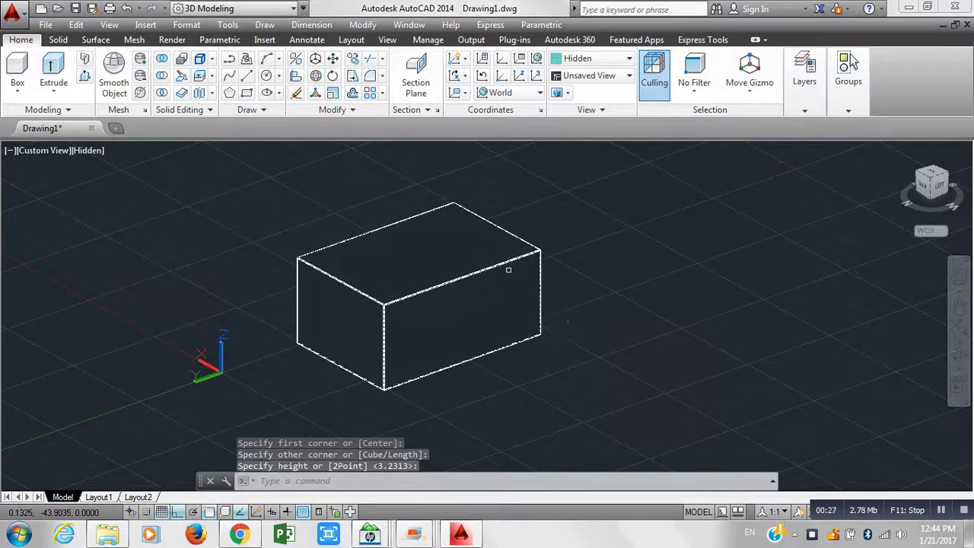
pyautogui.scroll(-1, 525, 254)
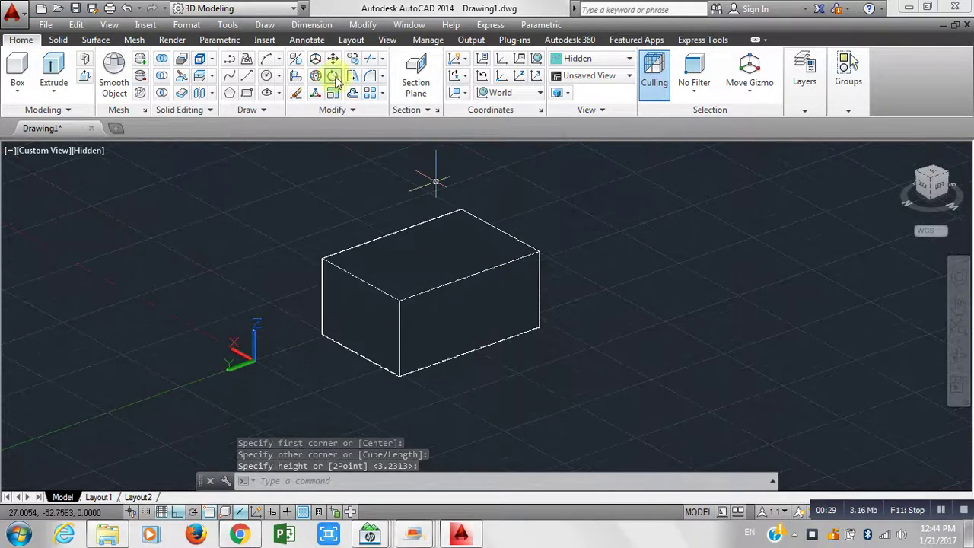
# Mirror the box in 3D with the 3points option about a vertical plane in front of its long side, keeping the source object.
pyautogui.click(296, 60)
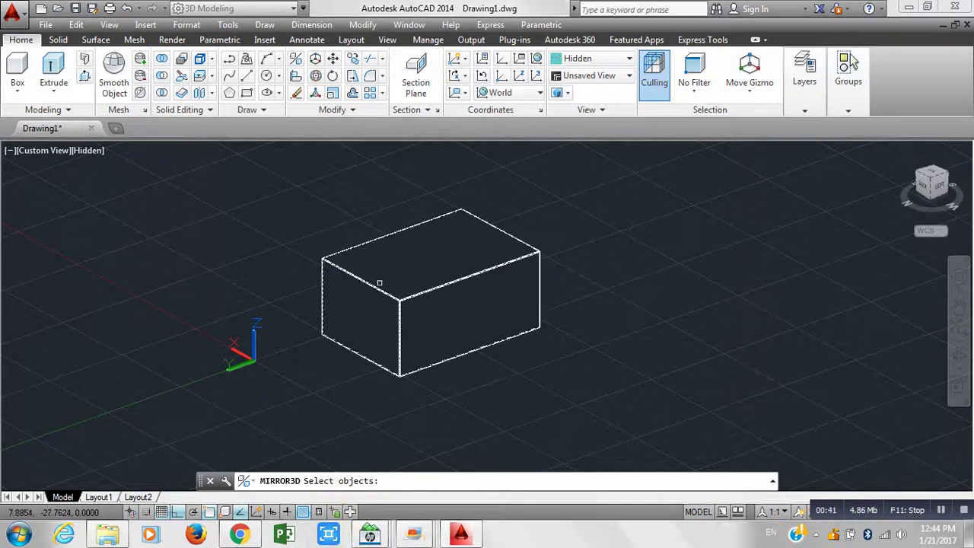
pyautogui.click(348, 277)
pyautogui.press('Return')
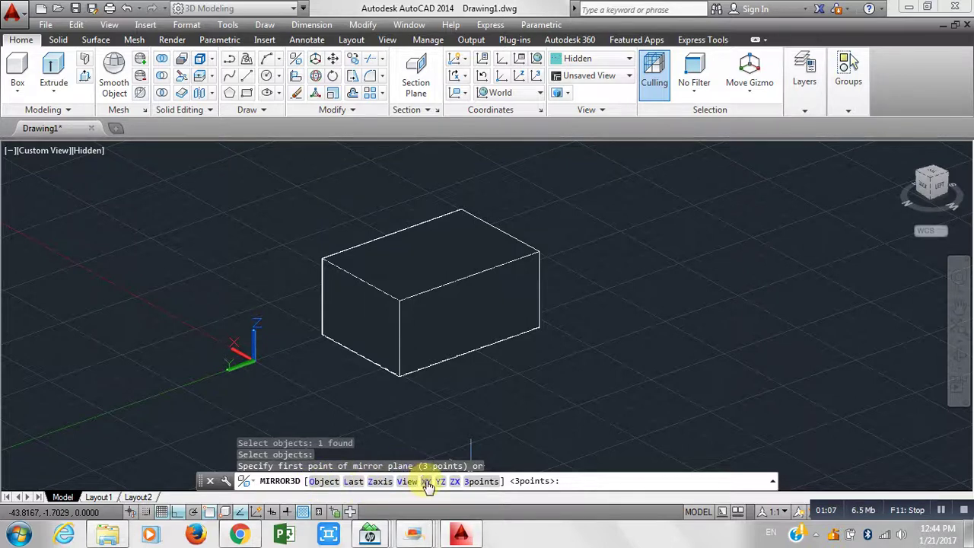
pyautogui.click(475, 481)
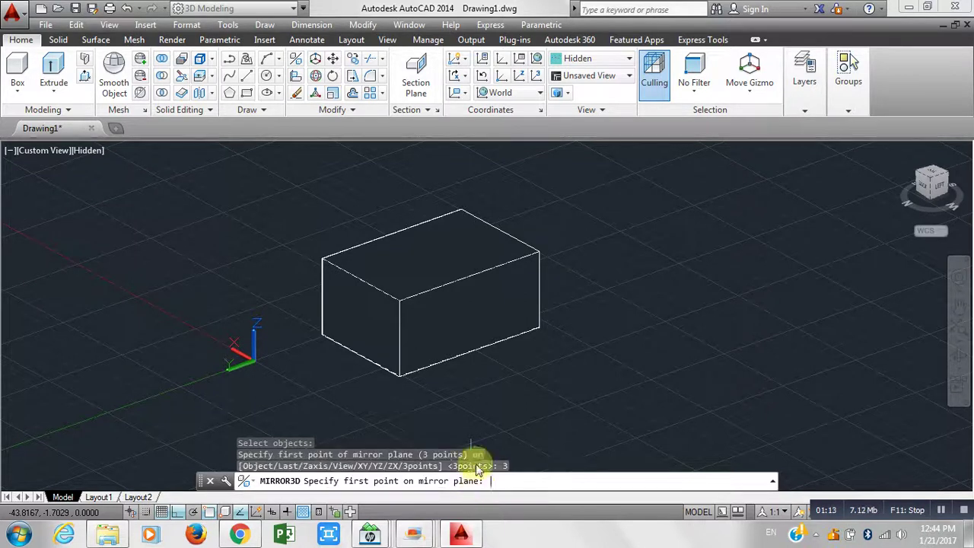
pyautogui.click(413, 408)
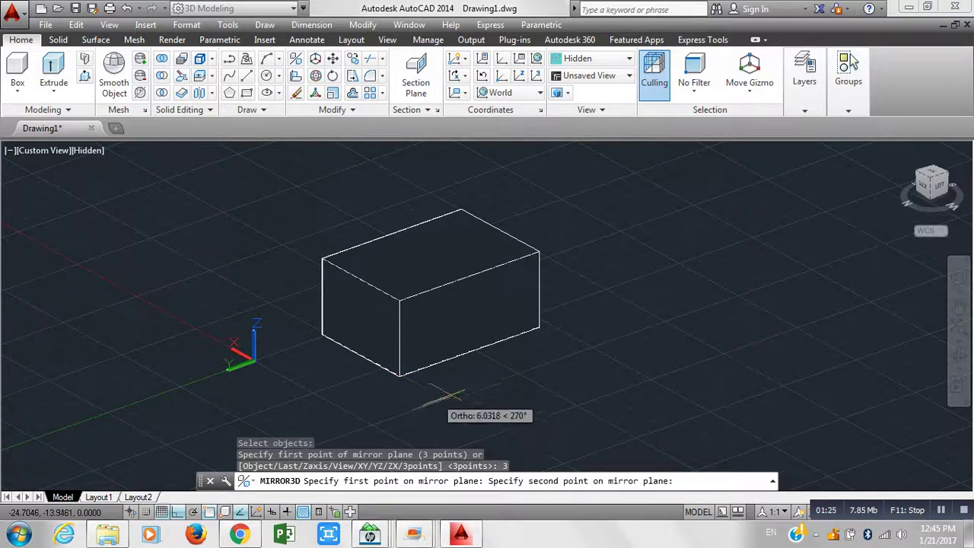
pyautogui.click(457, 384)
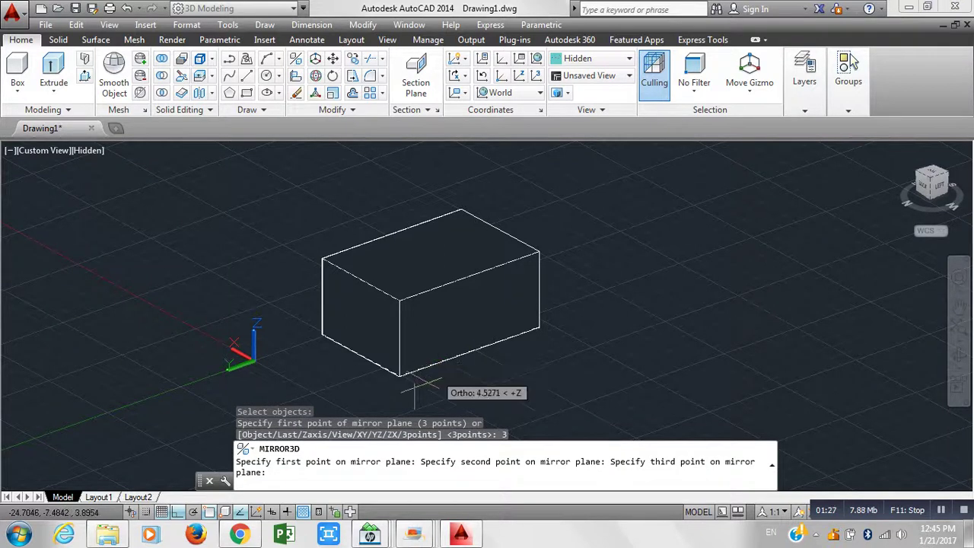
pyautogui.click(484, 409)
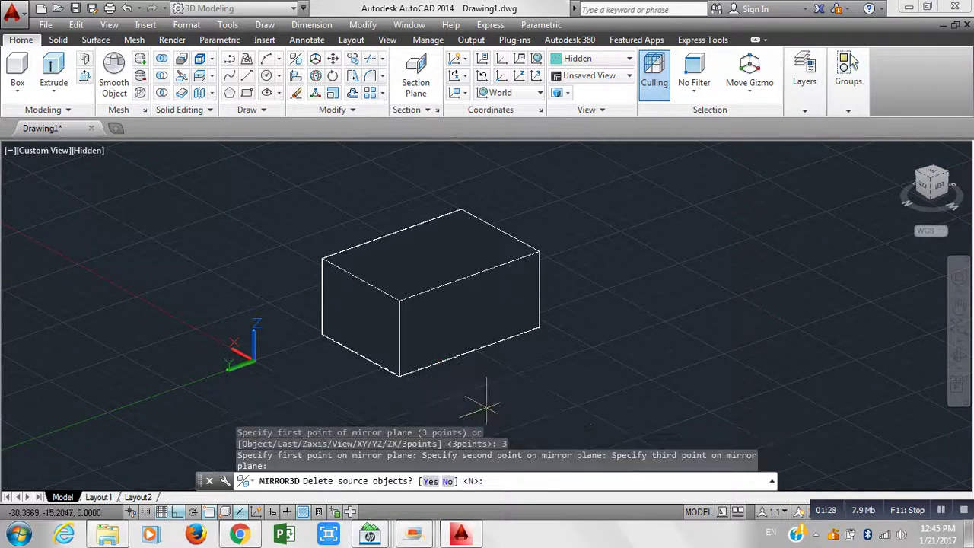
pyautogui.click(447, 481)
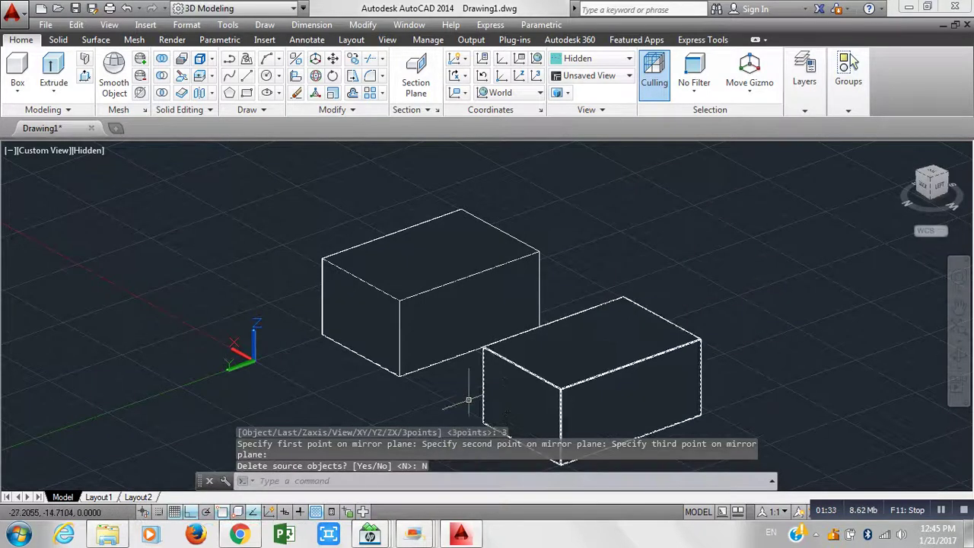
# Undo the 3D mirror of the box.
pyautogui.scroll(-4, 468, 397)
pyautogui.scroll(3, 464, 380)
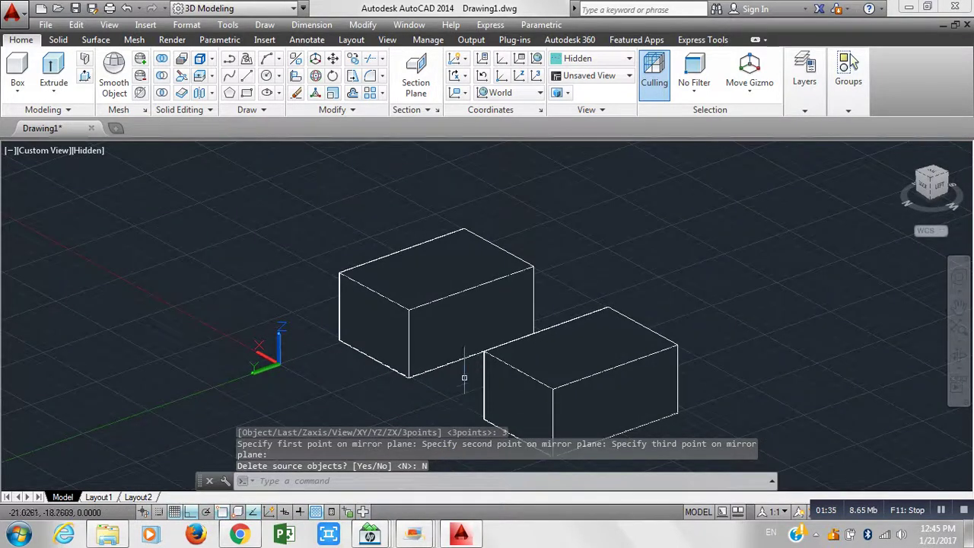
pyautogui.scroll(1, 506, 380)
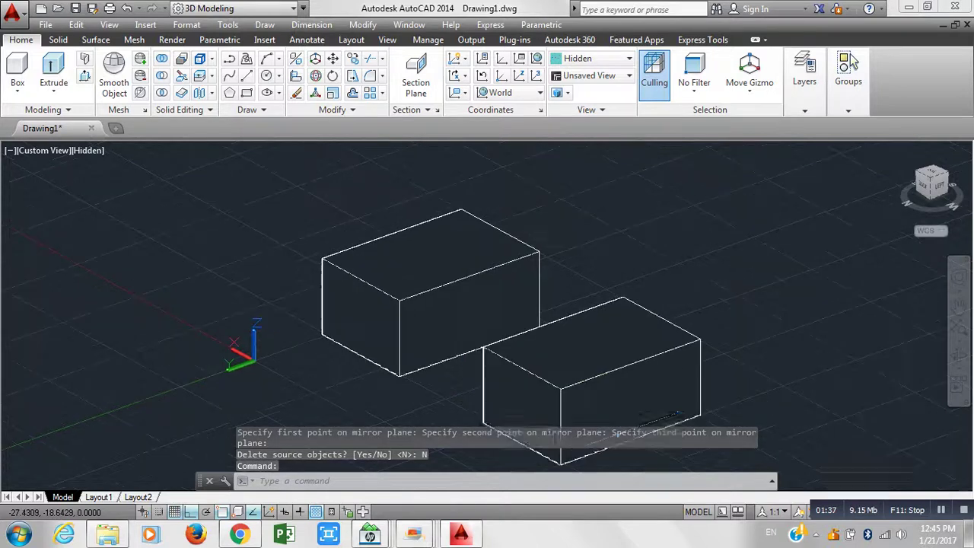
pyautogui.hotkey('ctrl', 'z')
pyautogui.hotkey('ctrl', 'z')
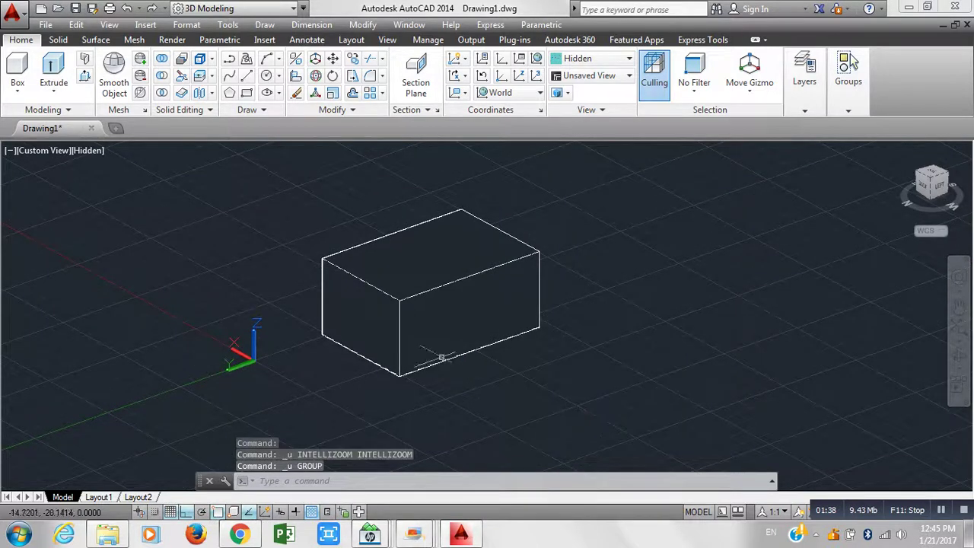
# Draw a short ground line in front of the box parallel to its long edge, and a vertical line up from its near end.
pyautogui.click(230, 77)
pyautogui.click(425, 403)
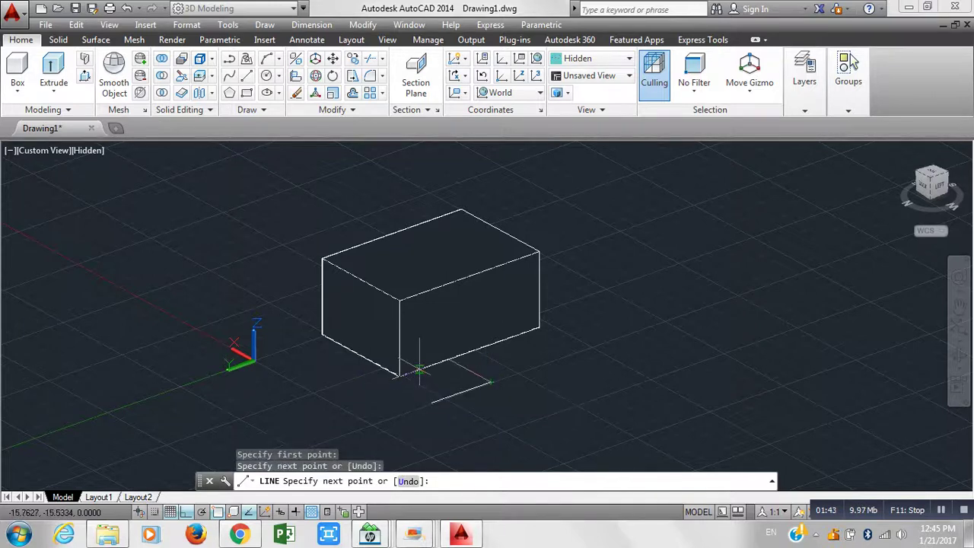
pyautogui.click(471, 368)
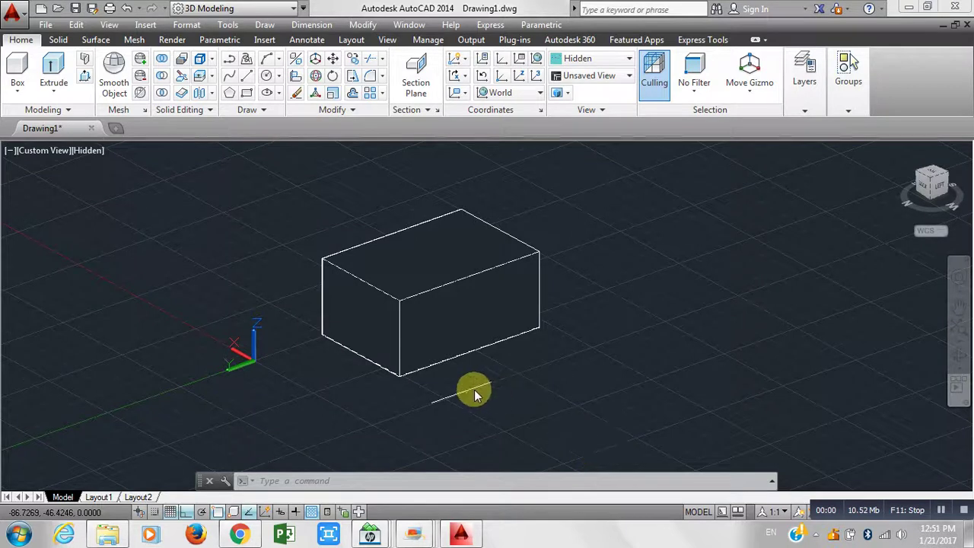
pyautogui.write('l')
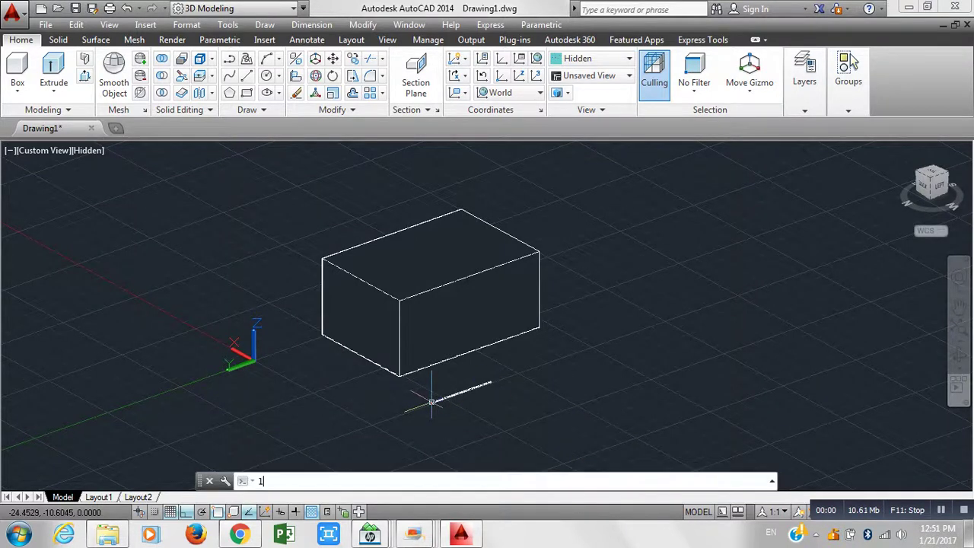
pyautogui.press('Return')
pyautogui.click(431, 402)
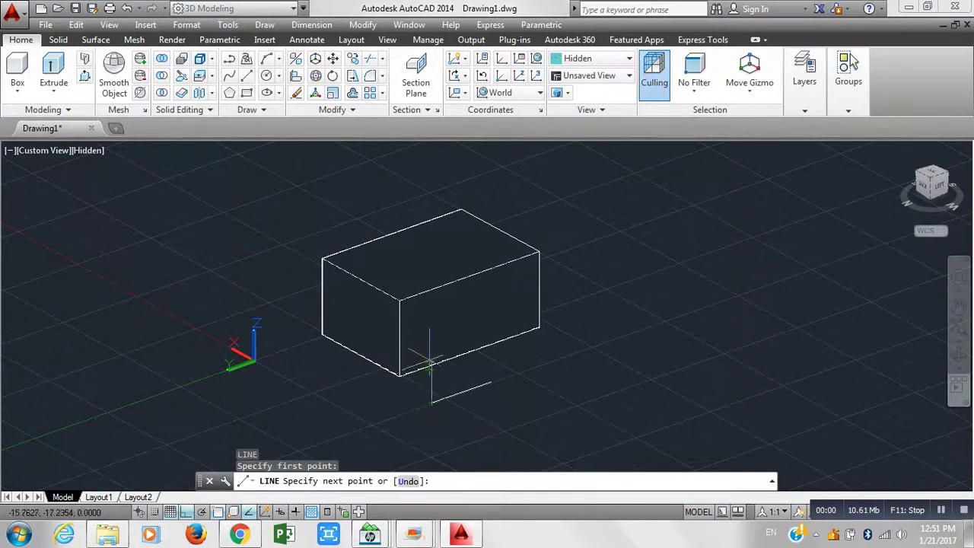
pyautogui.click(432, 335)
pyautogui.press('Return')
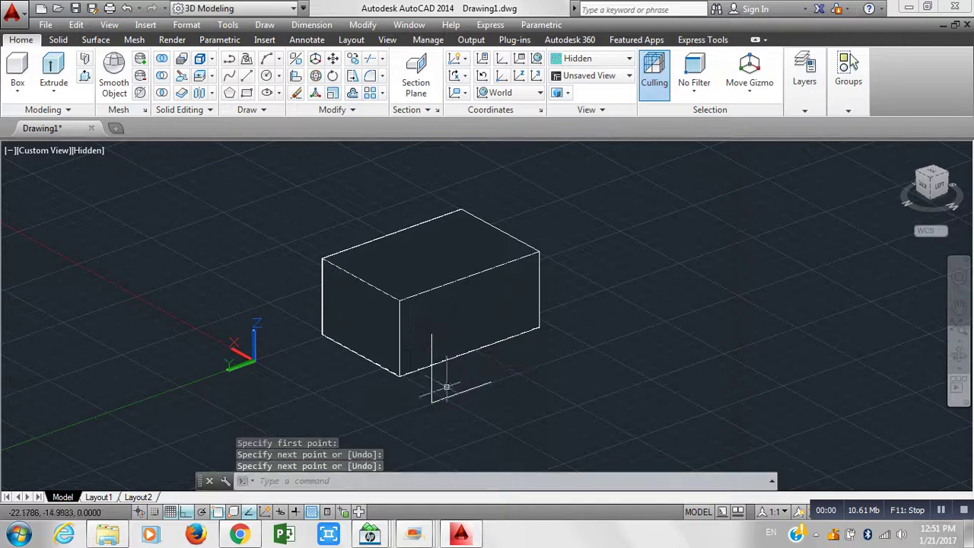
# Mirror the box in 3D about the plane through the three endpoints of the two reference lines, keeping the source object.
pyautogui.scroll(3, 456, 392)
pyautogui.click(958, 353)
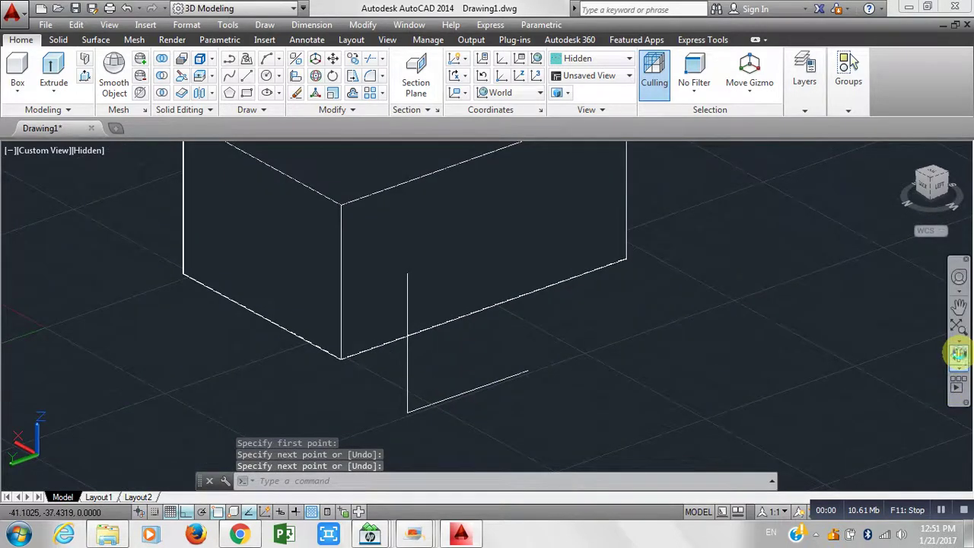
pyautogui.moveTo(601, 350)
pyautogui.mouseDown()
pyautogui.moveTo(662, 342)
pyautogui.moveTo(635, 352)
pyautogui.moveTo(656, 352)
pyautogui.moveTo(586, 370)
pyautogui.moveTo(589, 350)
pyautogui.mouseUp()
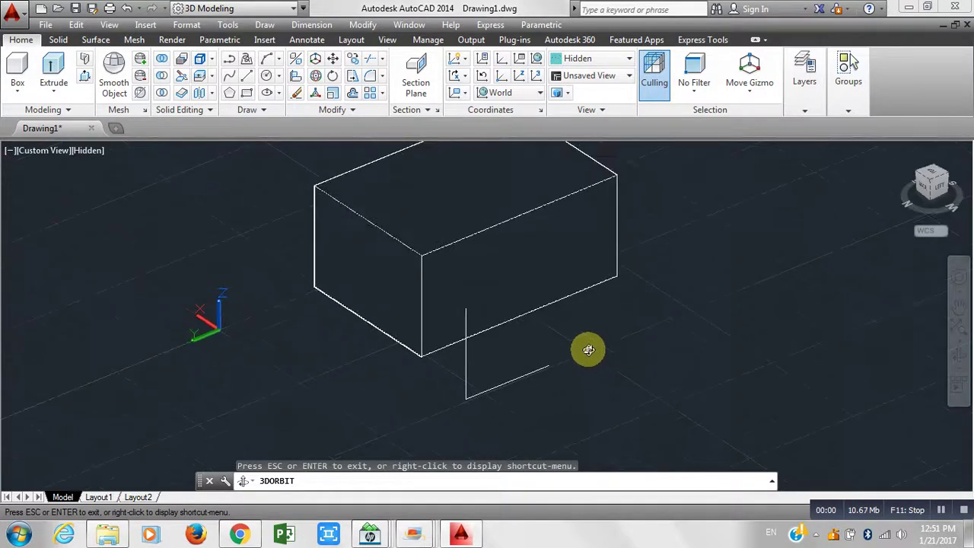
pyautogui.press('Escape')
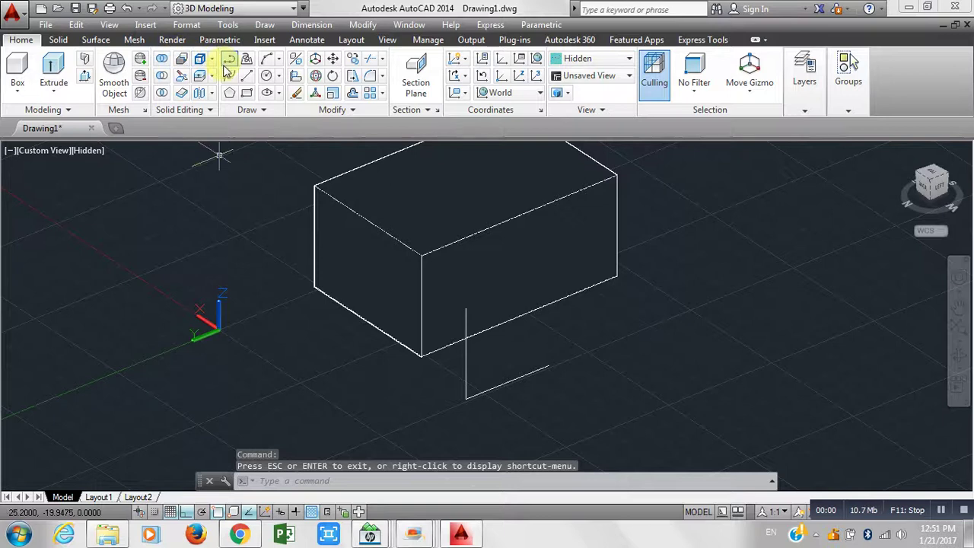
pyautogui.click(296, 59)
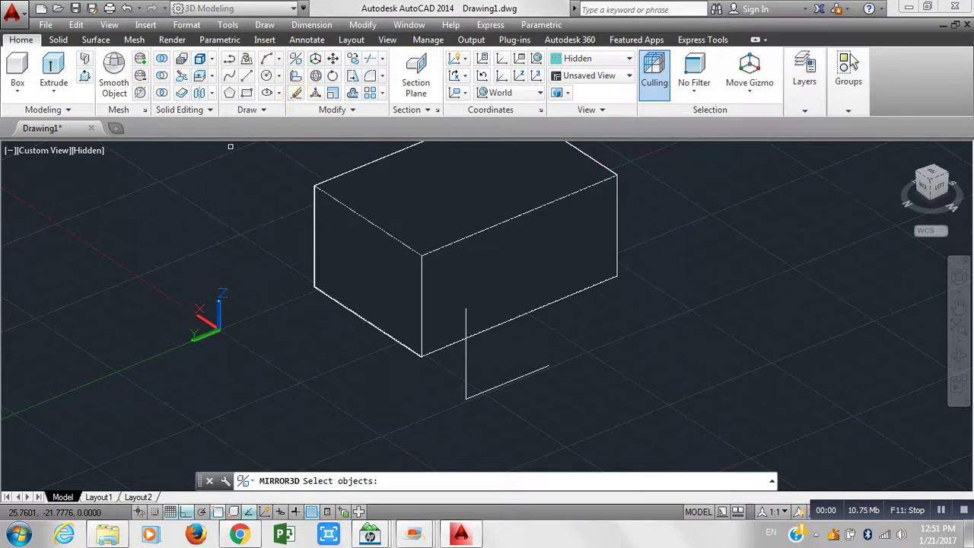
pyautogui.click(524, 314)
pyautogui.press('Return')
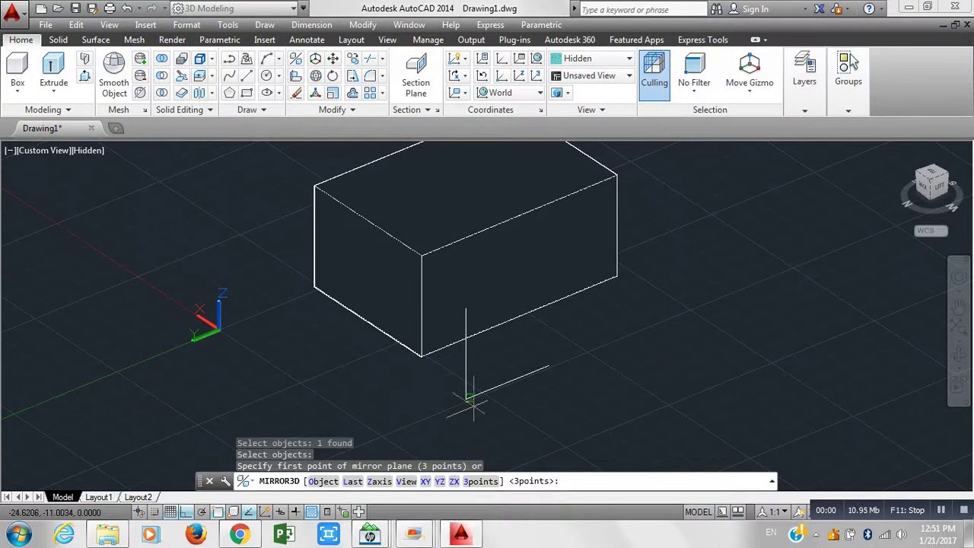
pyautogui.click(548, 366)
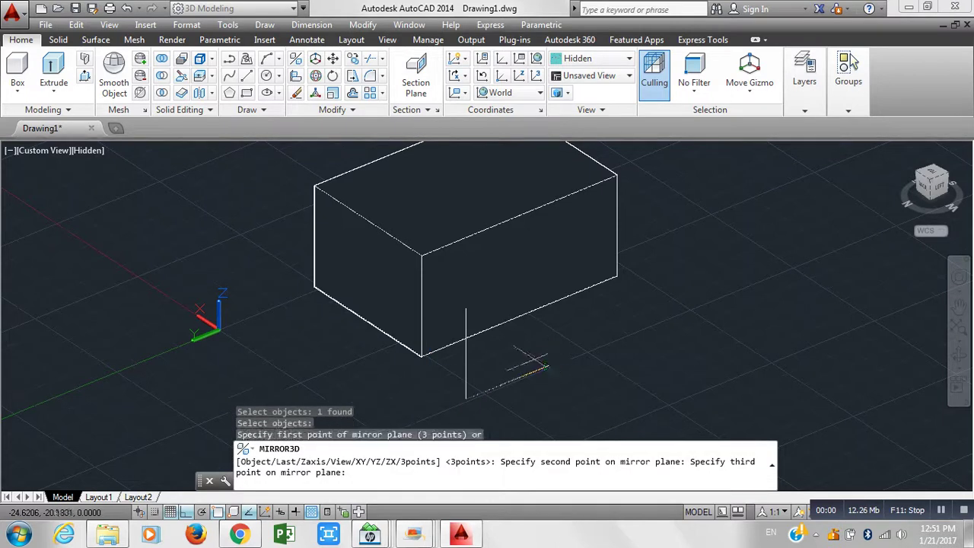
pyautogui.click(465, 308)
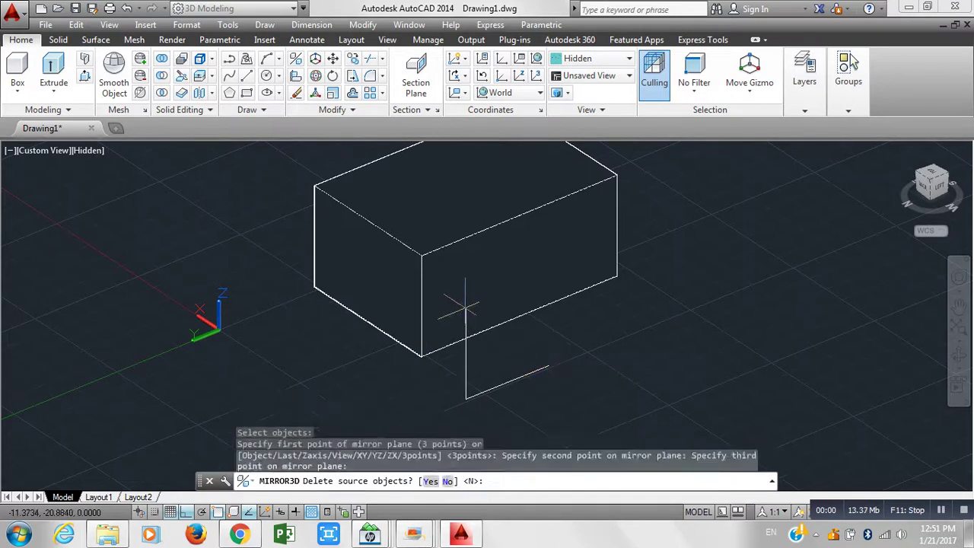
pyautogui.click(445, 482)
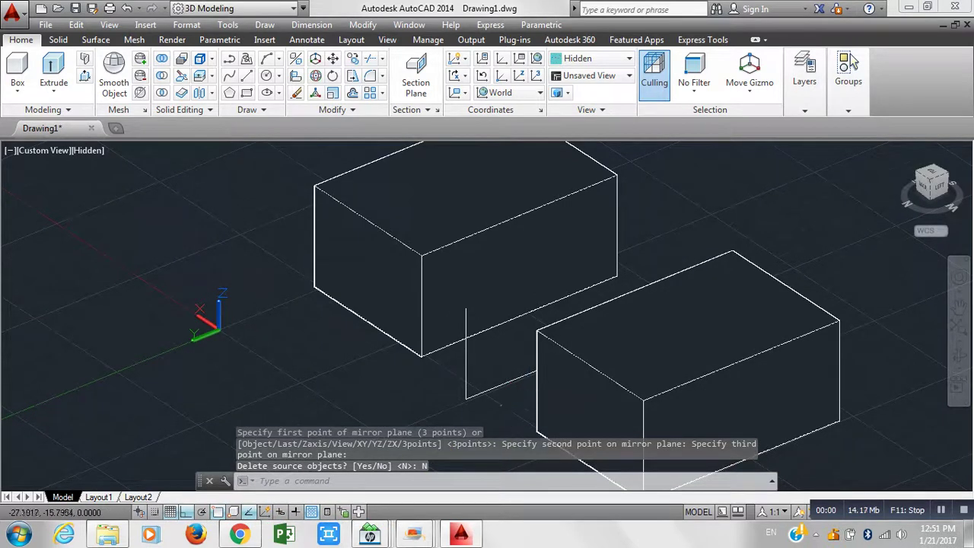
# Erase the two reference lines between the boxes.
pyautogui.scroll(-2, 525, 390)
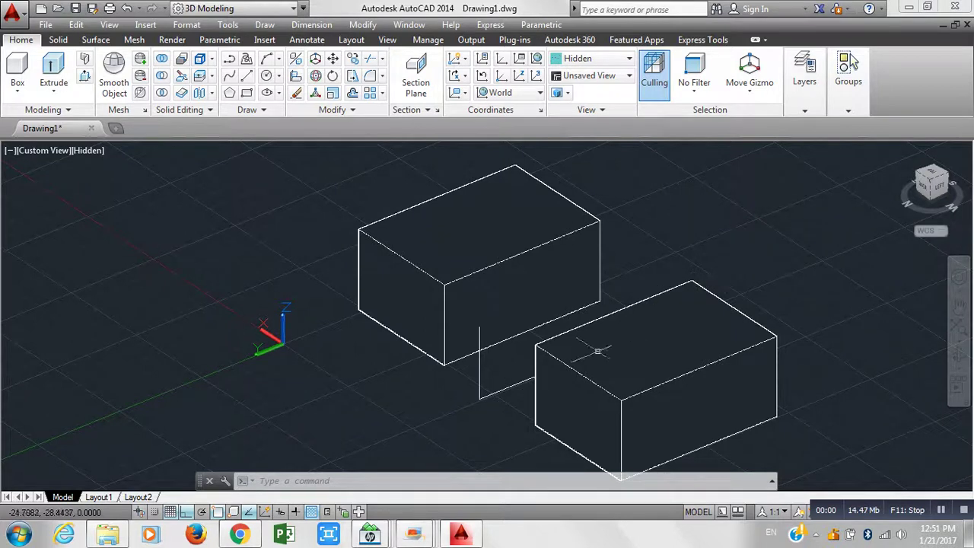
pyautogui.click(503, 420)
pyautogui.click(472, 389)
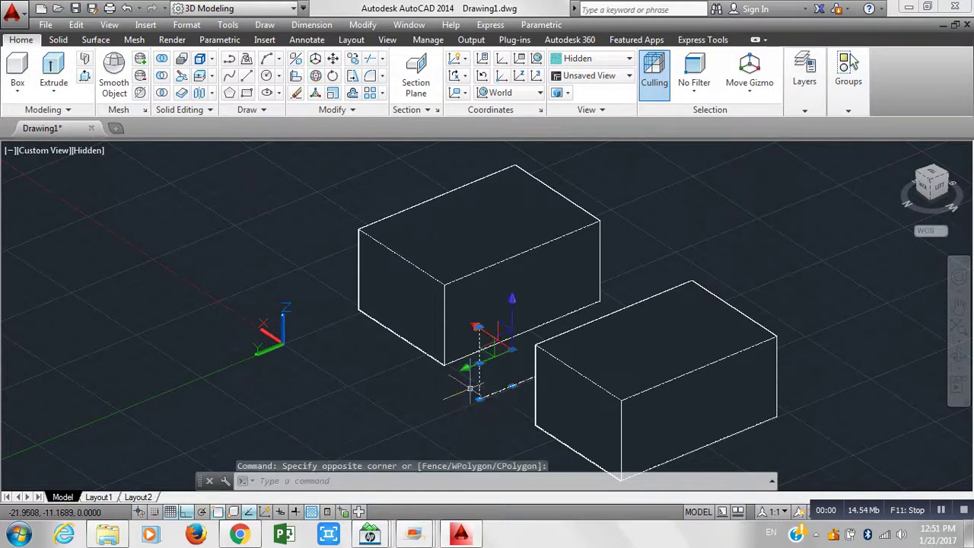
pyautogui.press('Delete')
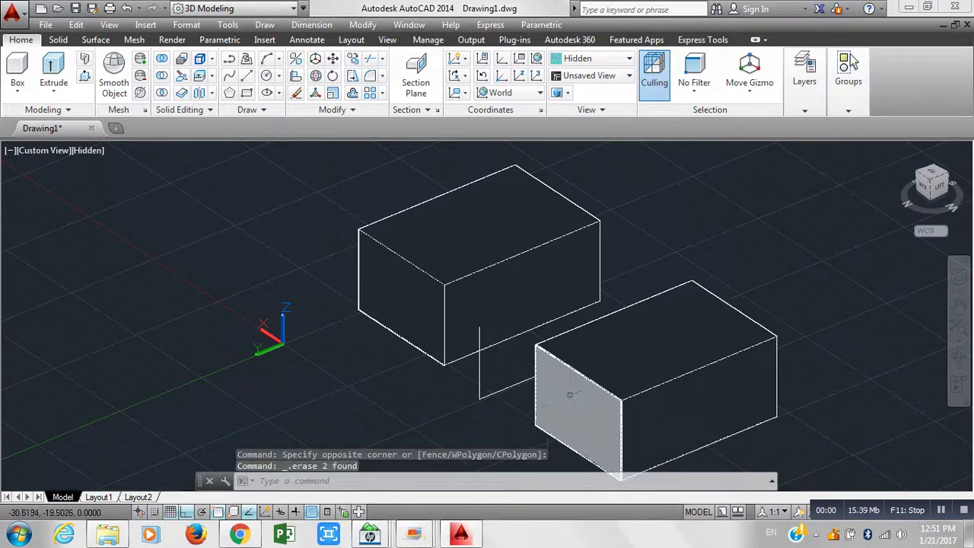
# Undo back to the single original box, reversing the erasure, the 3D mirror and the two reference lines.
pyautogui.hotkey('ctrl', 'z')
pyautogui.hotkey('ctrl', 'z')
pyautogui.hotkey('ctrl', 'z')
pyautogui.hotkey('ctrl', 'z')
pyautogui.hotkey('ctrl', 'z')
pyautogui.hotkey('ctrl', 'z')
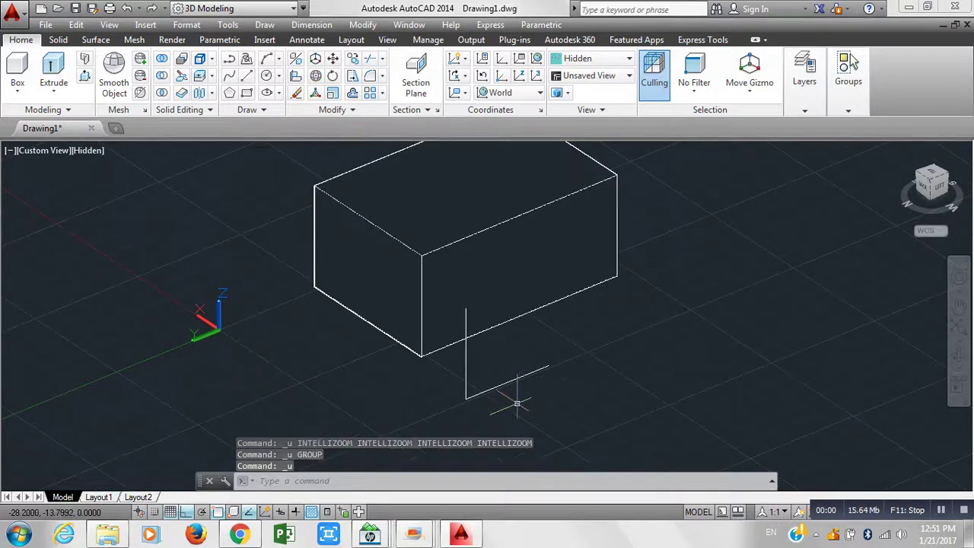
pyautogui.hotkey('ctrl', 'z')
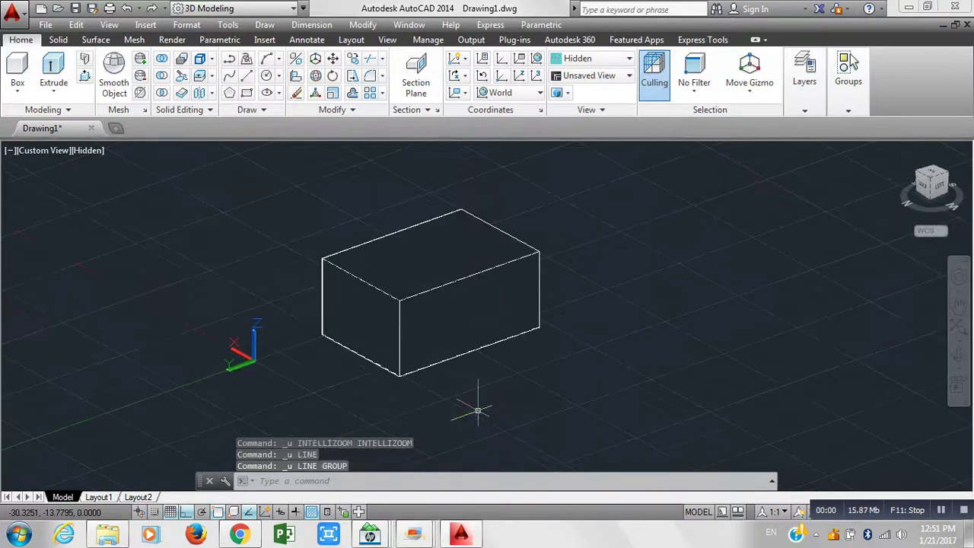
pyautogui.moveTo(390, 362); pyautogui.dragTo(563, 400, button='middle')
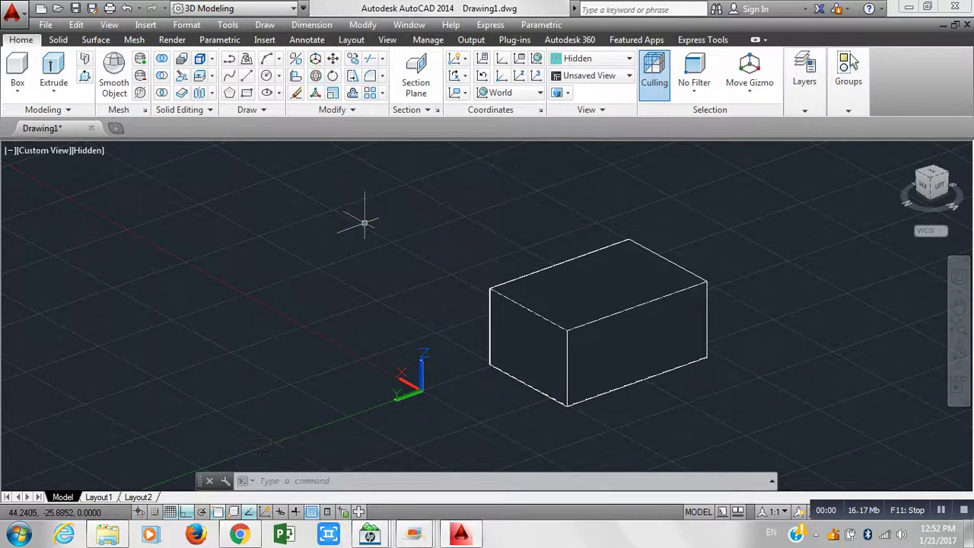
pyautogui.write('MI')
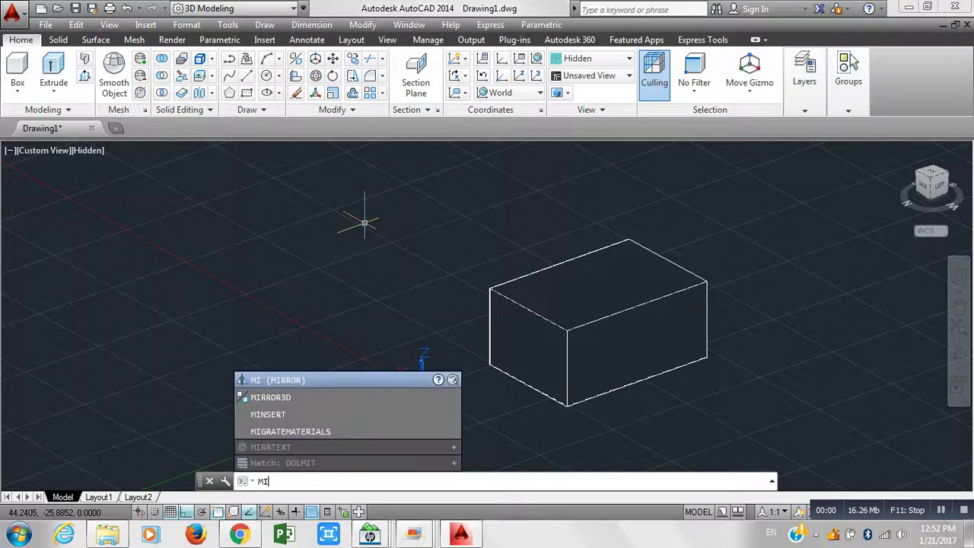
pyautogui.click(256, 379)
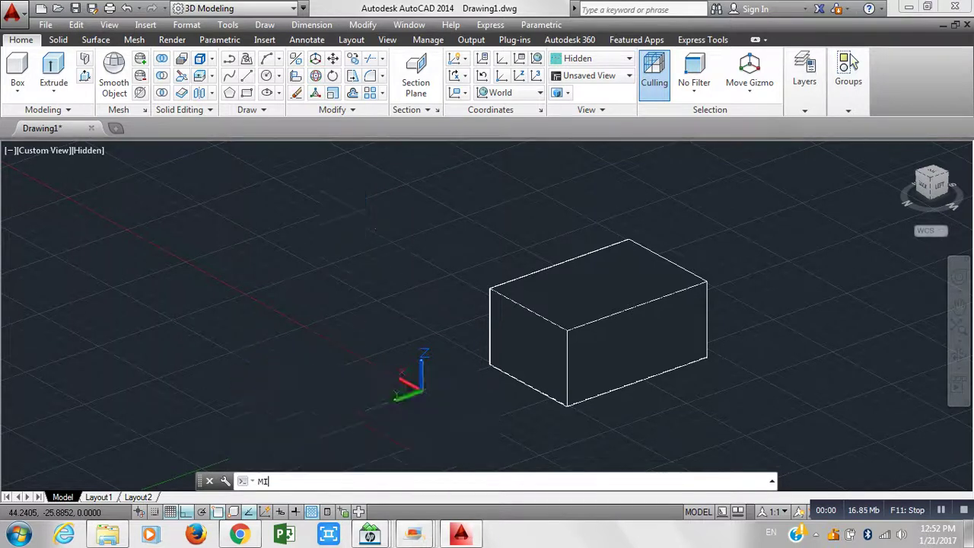
pyautogui.click(541, 364)
pyautogui.press('Return')
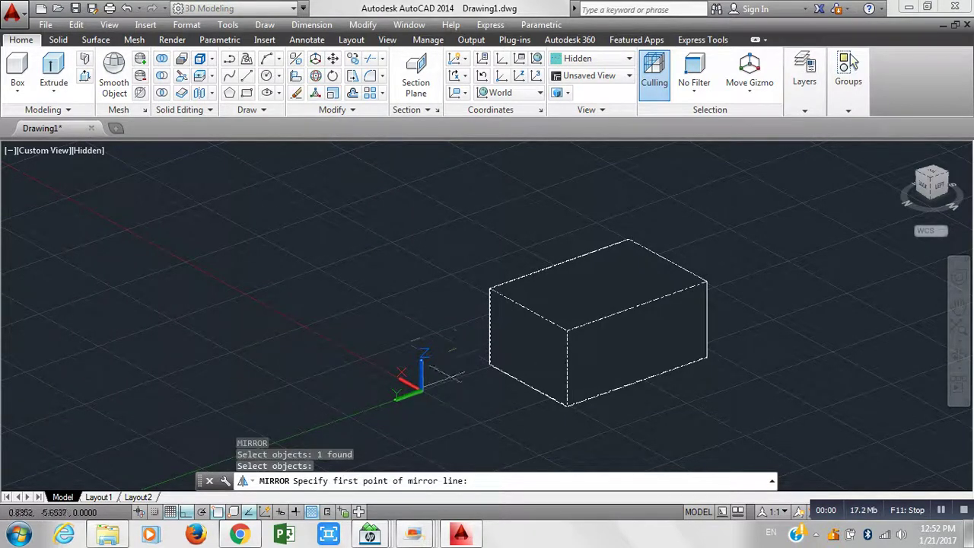
pyautogui.click(403, 332)
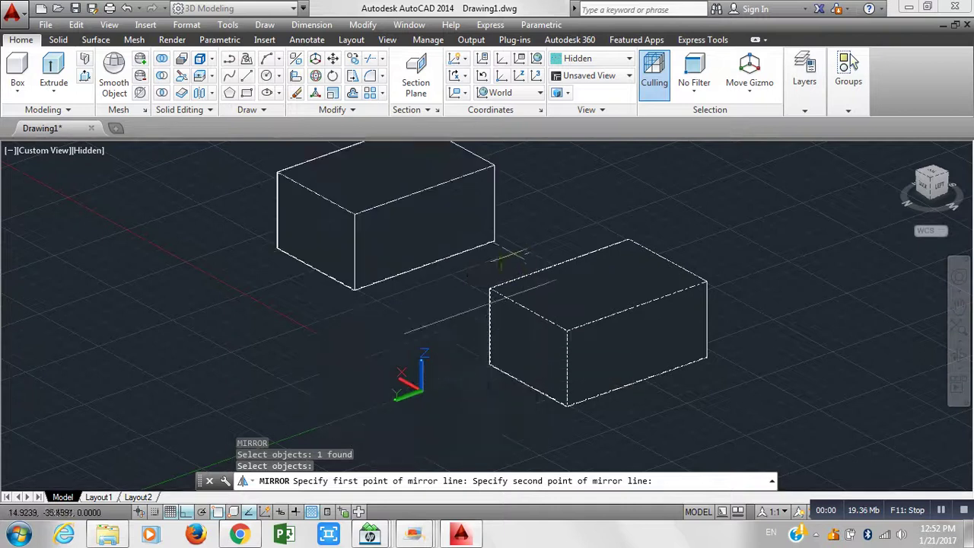
pyautogui.press('Escape')
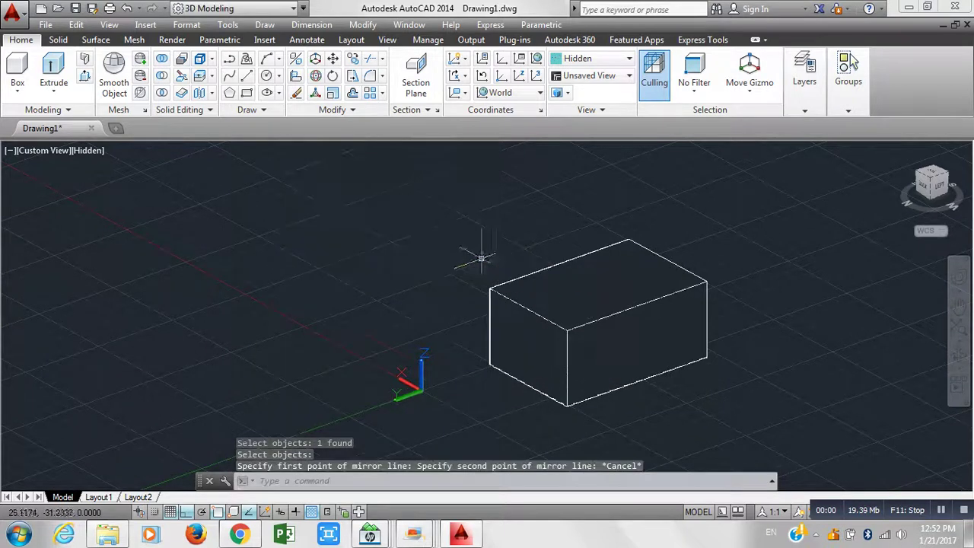
# Mirror the box in 3D about a ZX plane through a picked point beside it, keeping the source object, and erase the mirrored copy.
pyautogui.click(296, 60)
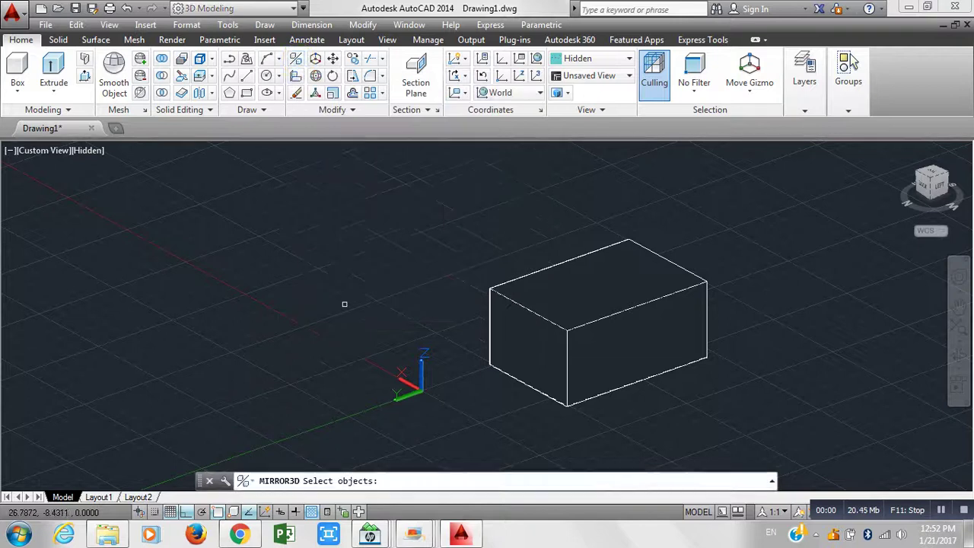
pyautogui.click(512, 341)
pyautogui.press('Return')
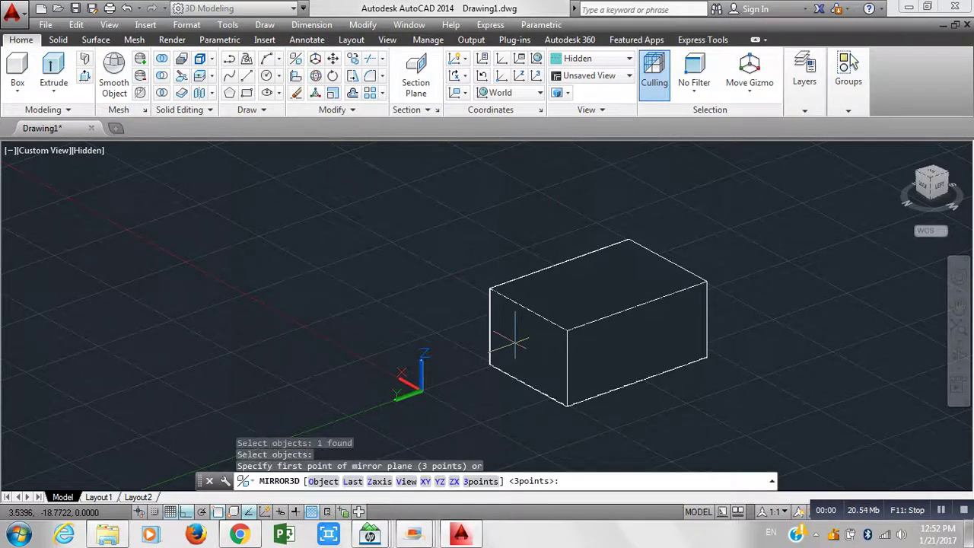
pyautogui.click(452, 482)
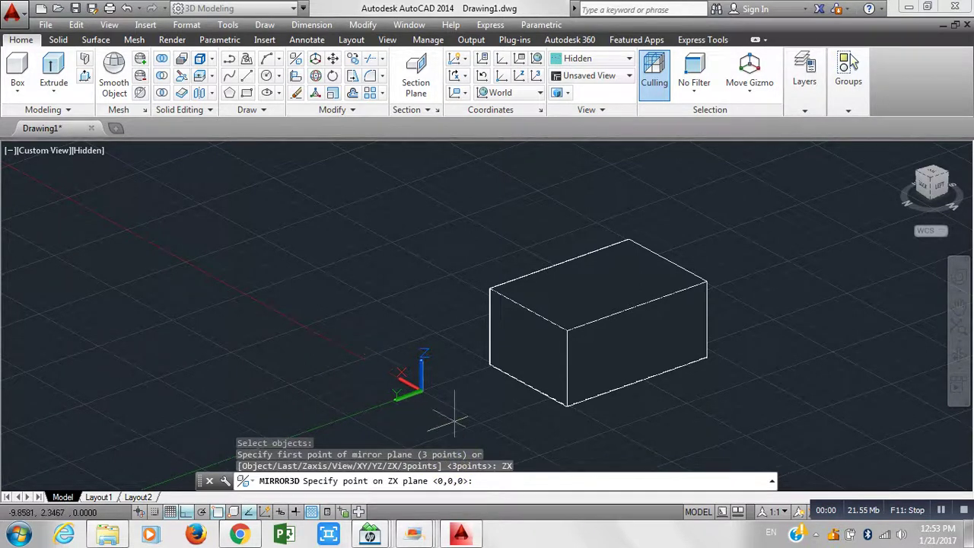
pyautogui.click(514, 412)
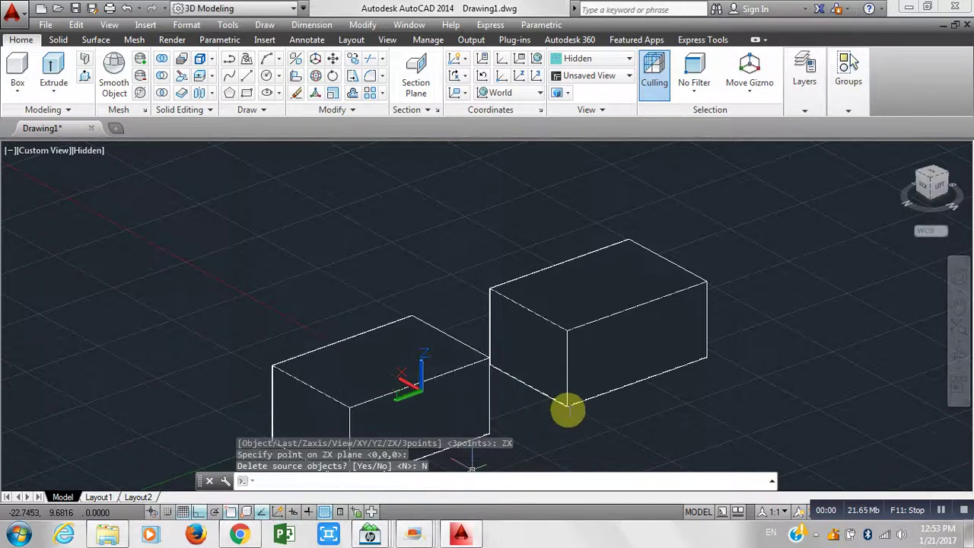
pyautogui.write('N')
pyautogui.press('Return')
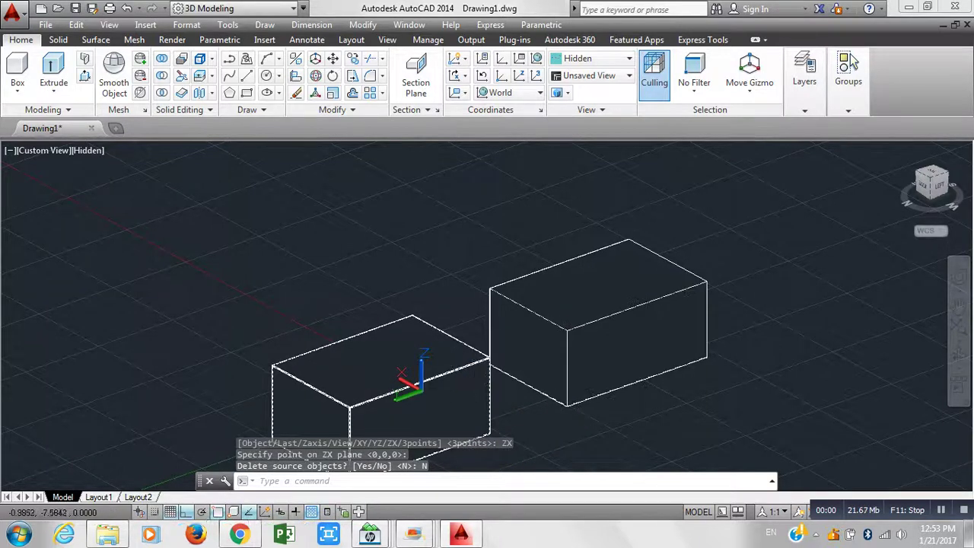
pyautogui.click(449, 353)
pyautogui.press('Delete')
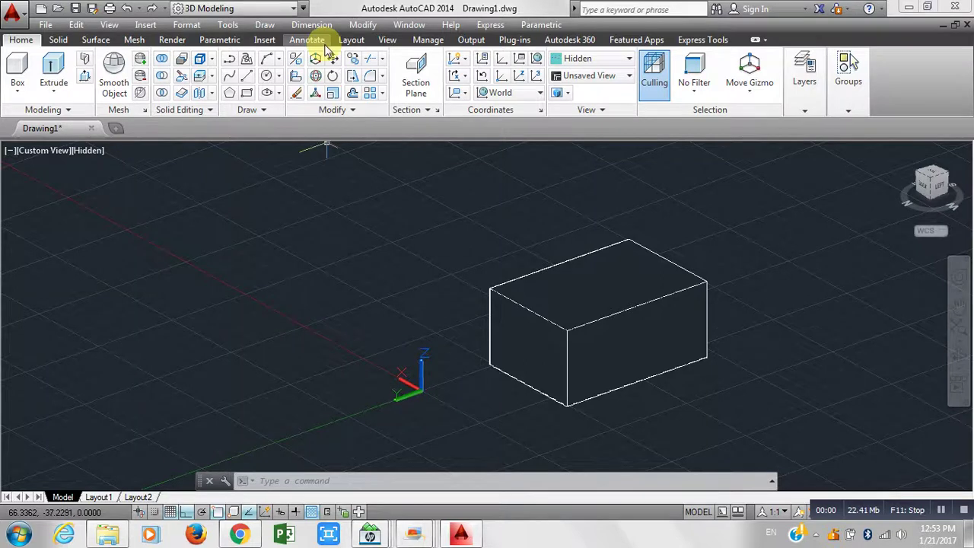
# Mirror the box with the 2D Mirror command about a ground line parallel to the X axis, keeping the source object.
pyautogui.click(543, 430)
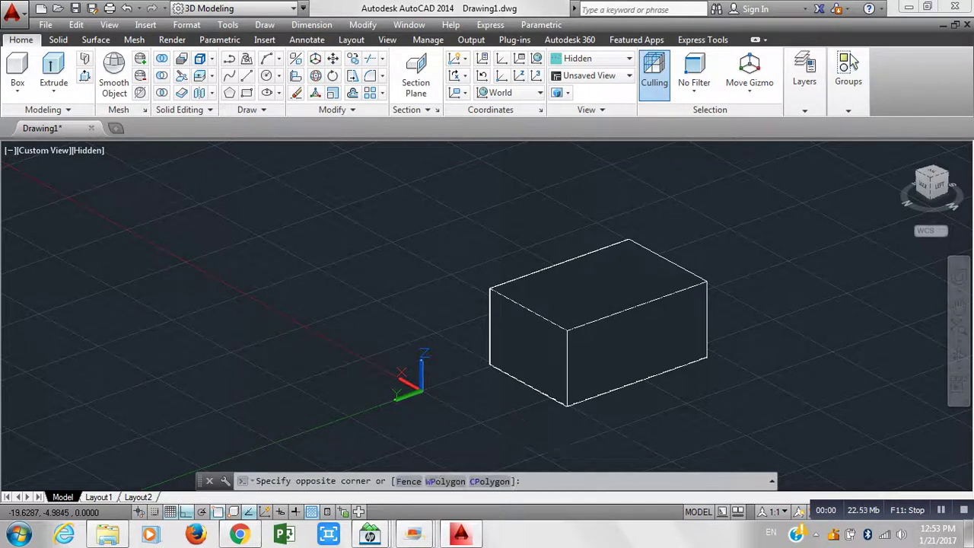
pyautogui.click(432, 366)
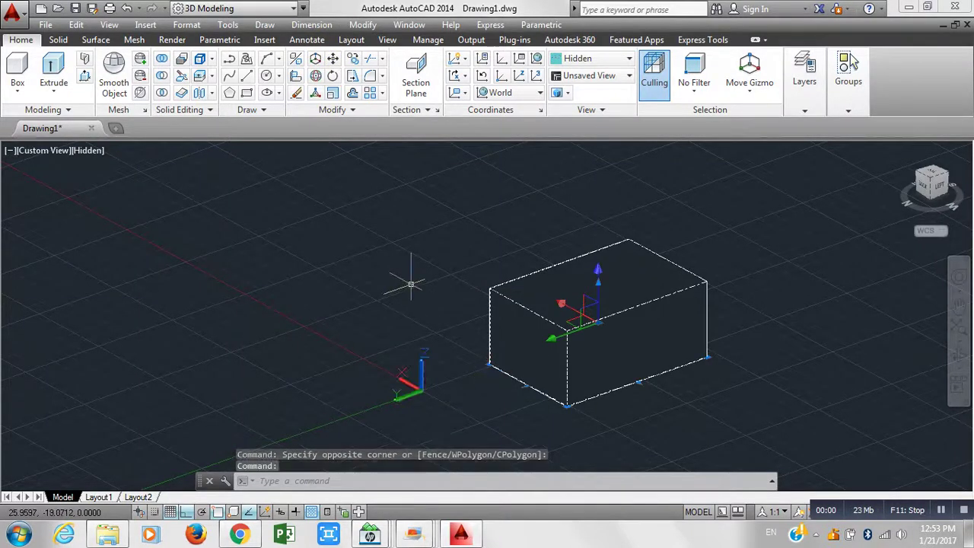
pyautogui.write('mi')
pyautogui.press('Return')
pyautogui.click(522, 430)
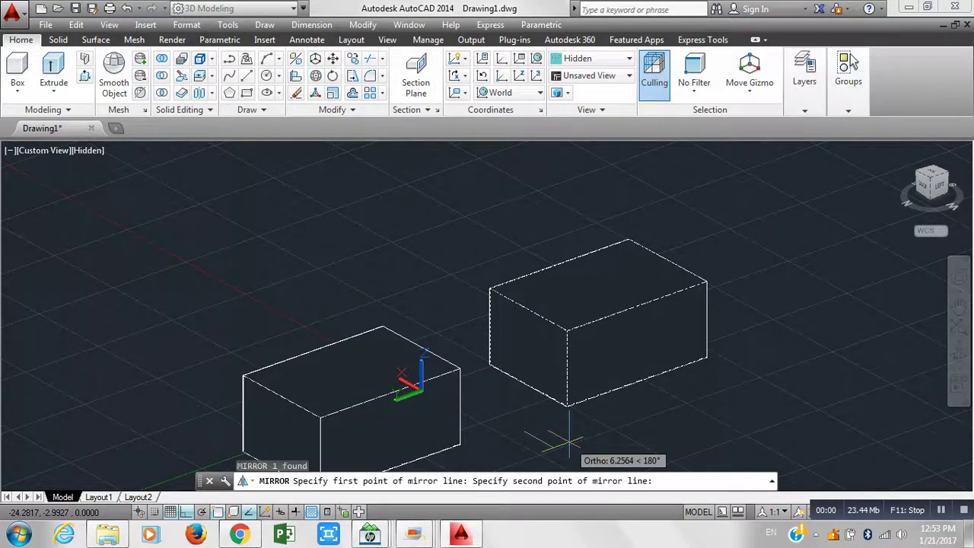
pyautogui.press('Return')
pyautogui.press('Return')
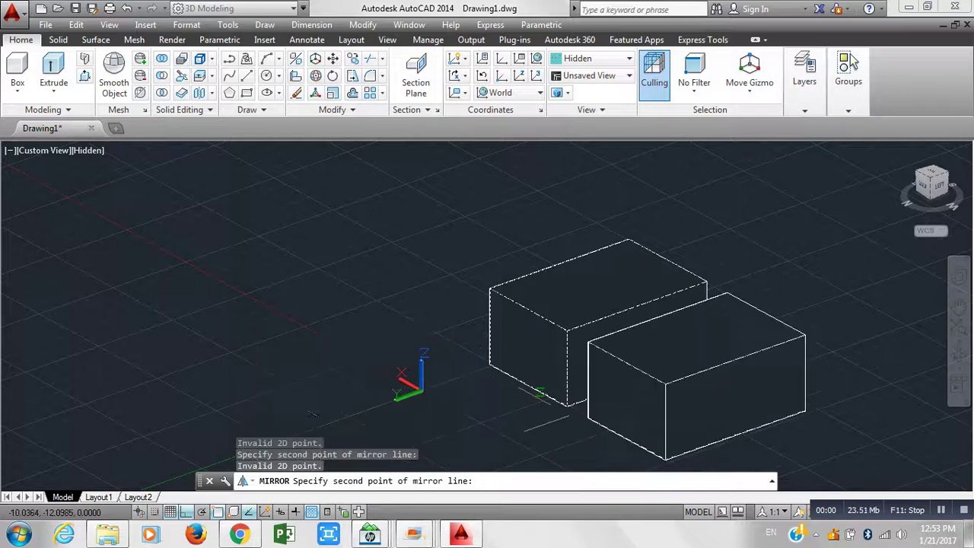
pyautogui.click(461, 412)
pyautogui.press('Return')
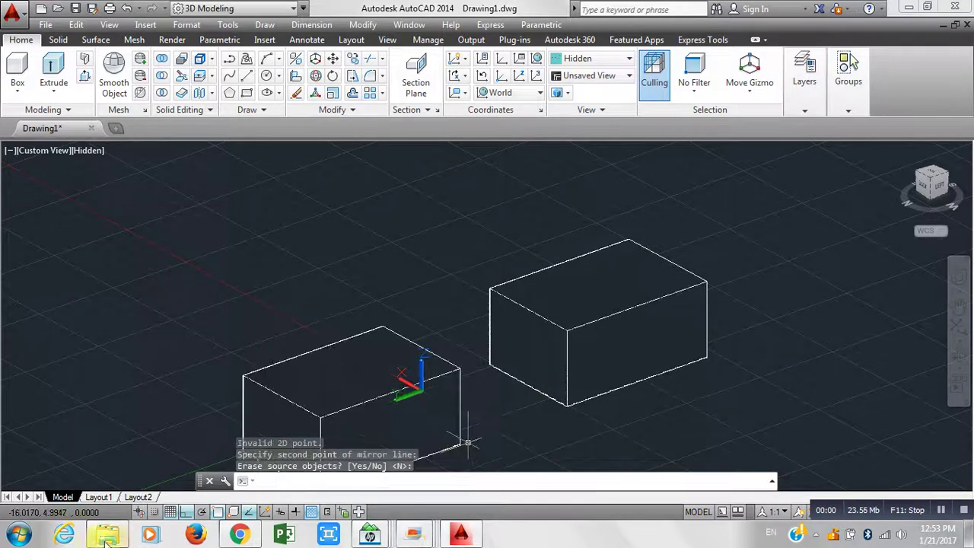
# Erase the mirrored copy beside the coordinate origin, leaving the original box.
pyautogui.rightClick(152, 535)
pyautogui.click(425, 294)
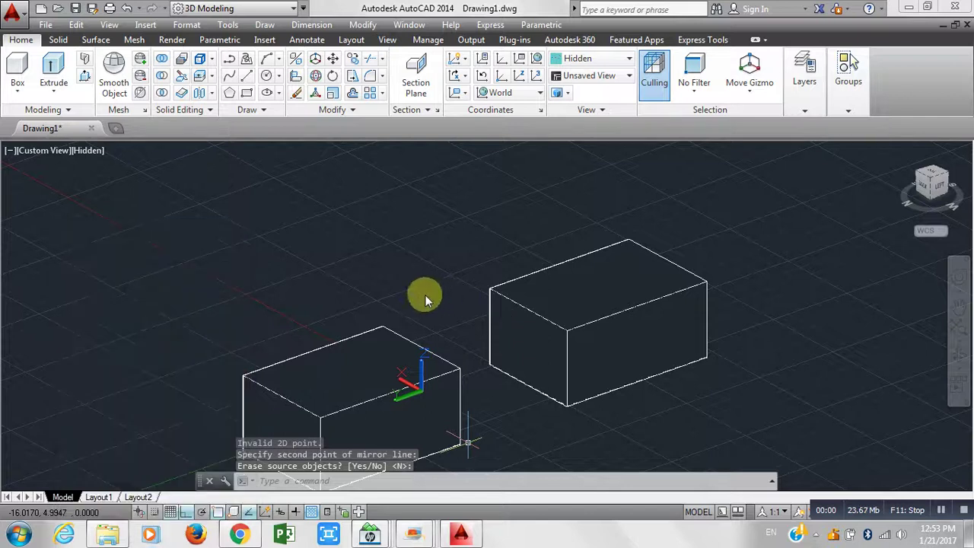
pyautogui.click(261, 363)
pyautogui.press('Delete')
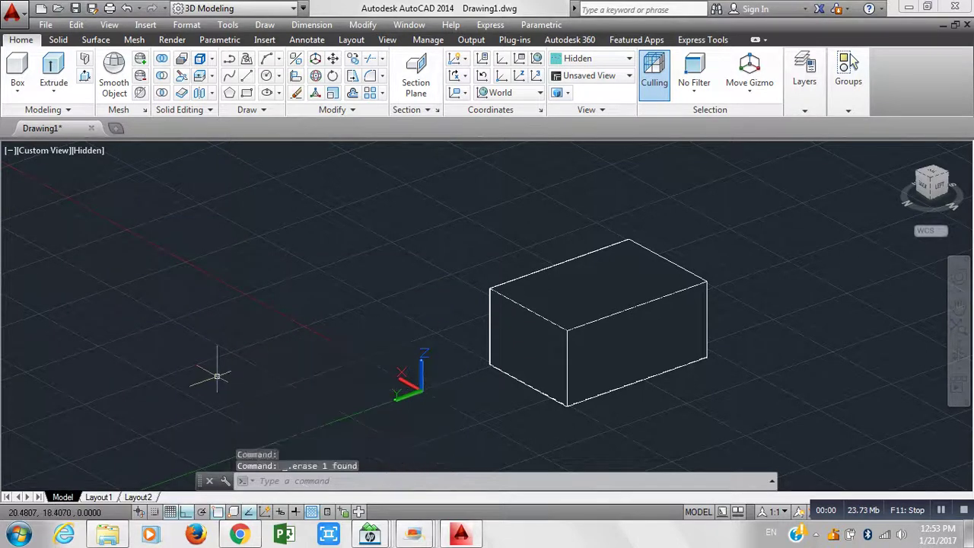
# Rotate the box in 3D freehand with Ortho off, about the vertical Z axis through the right top corner of its front face.
pyautogui.click(315, 83)
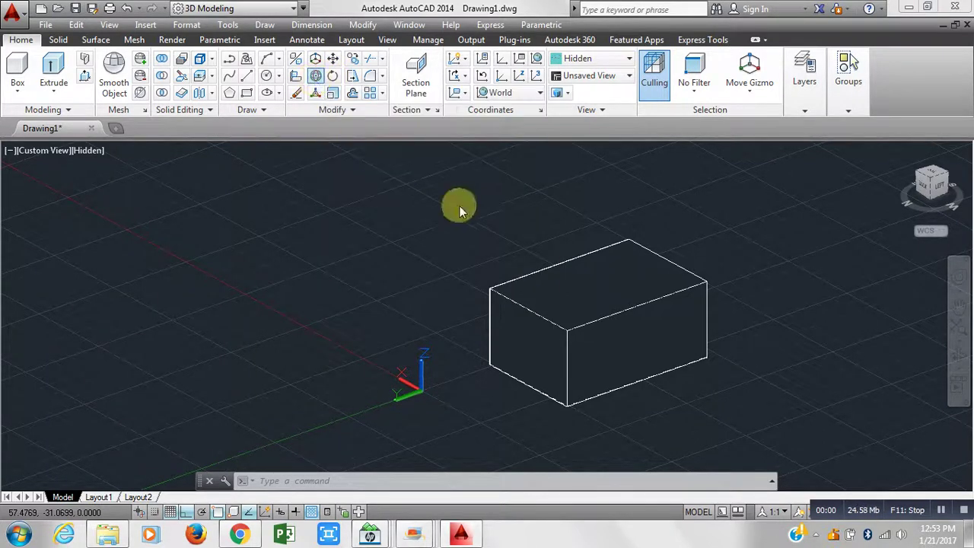
pyautogui.click(533, 327)
pyautogui.press('Return')
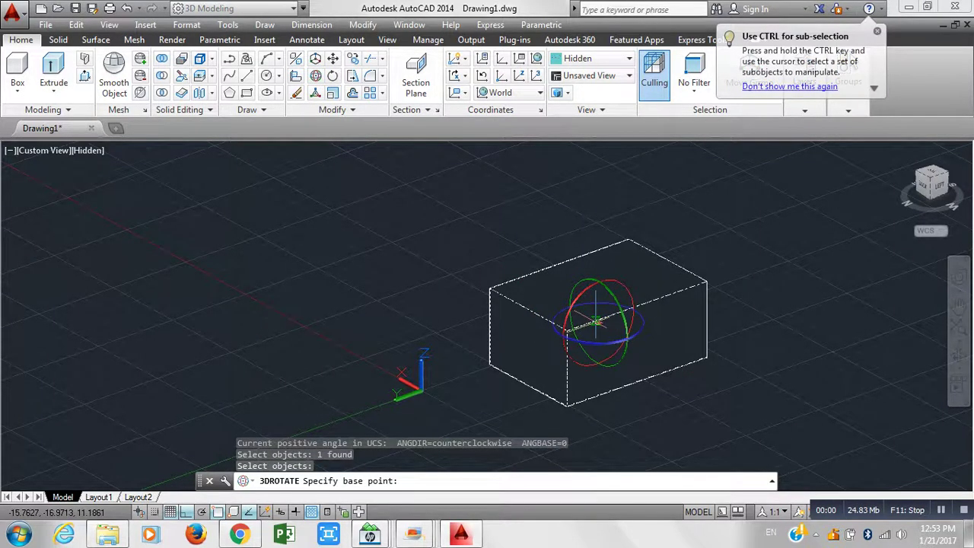
pyautogui.scroll(2, 607, 301)
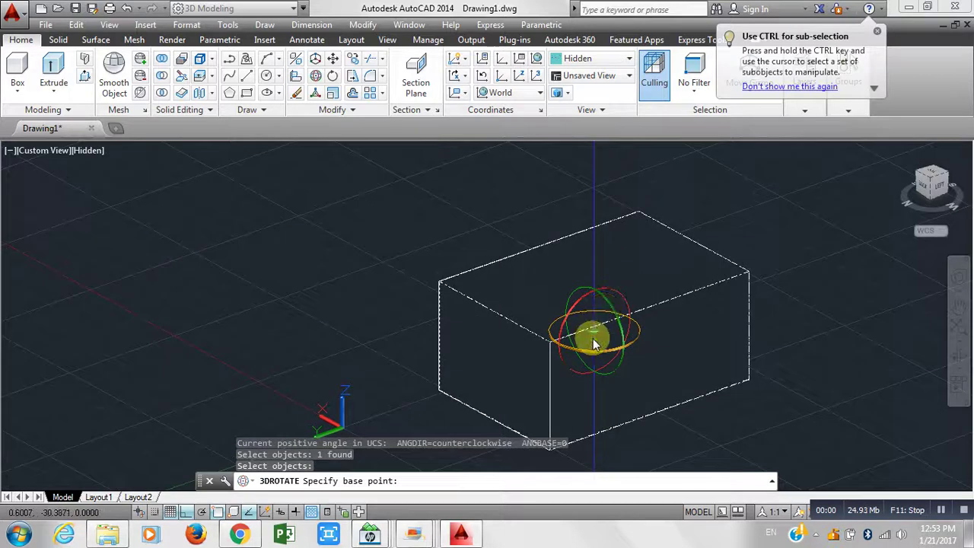
pyautogui.click(749, 272)
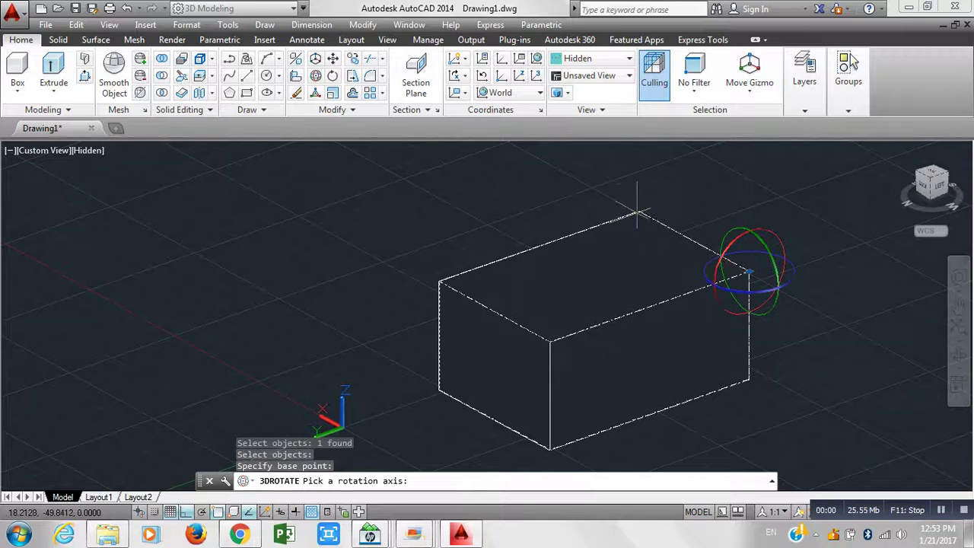
pyautogui.click(426, 482)
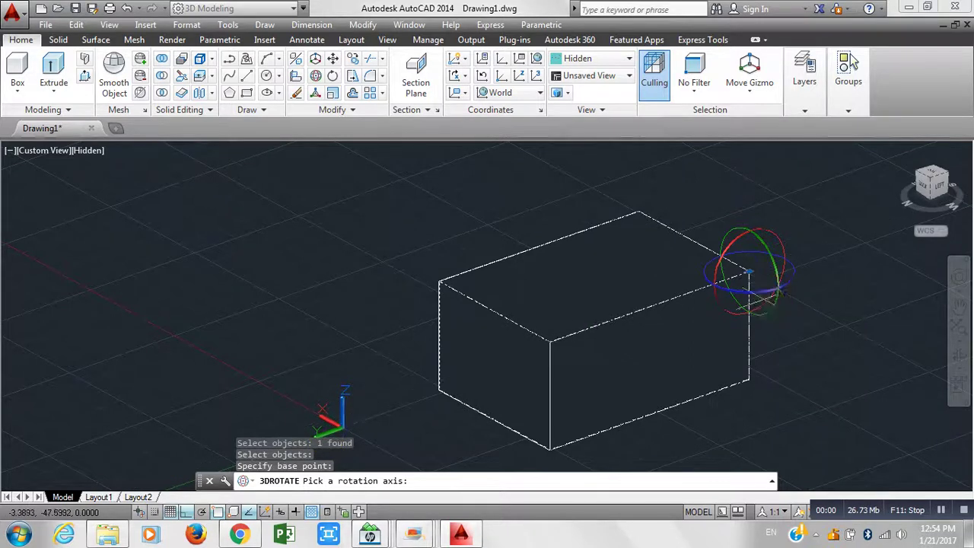
pyautogui.click(760, 294)
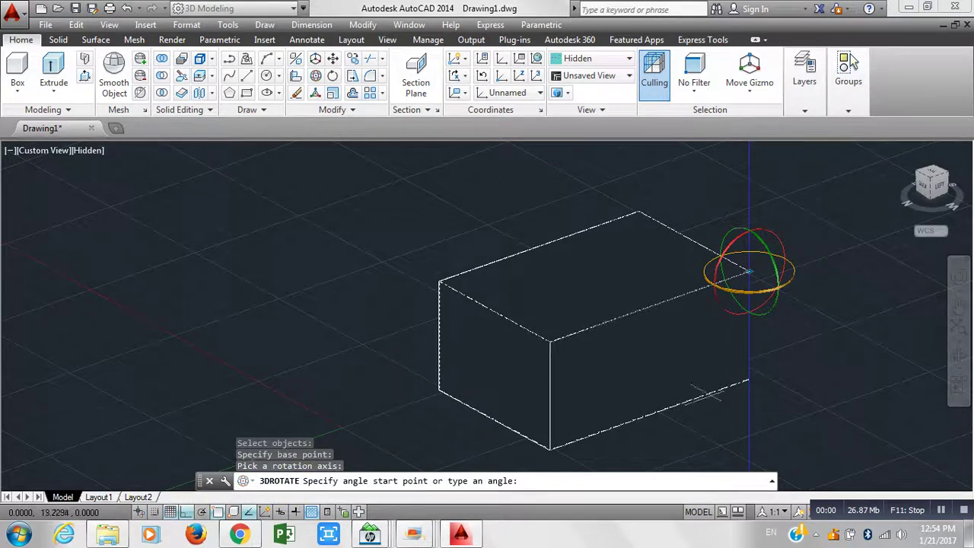
pyautogui.click(186, 512)
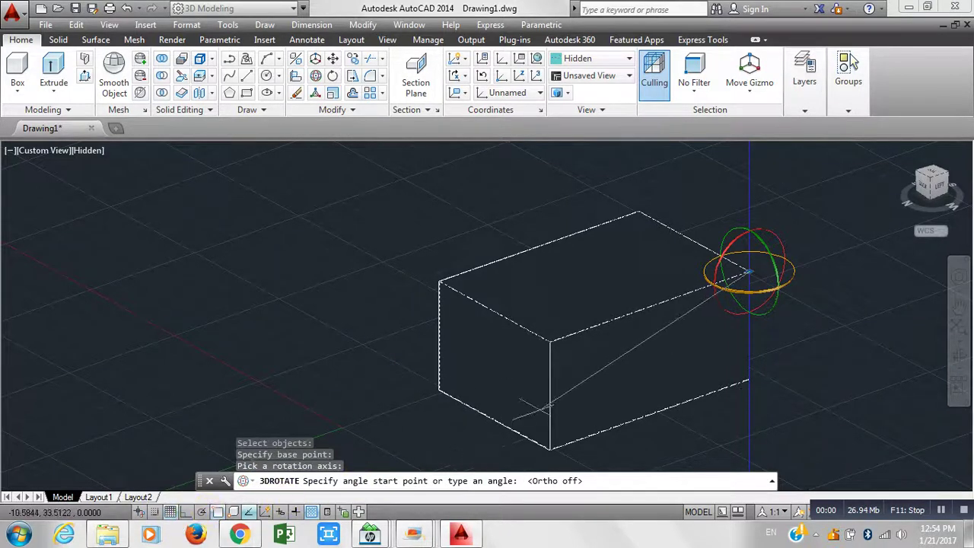
pyautogui.click(796, 270)
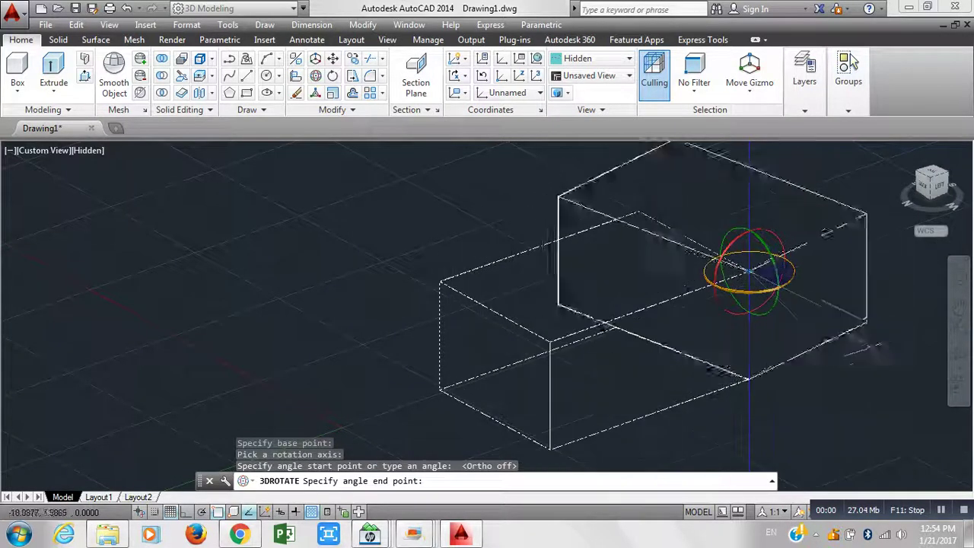
pyautogui.click(662, 343)
pyautogui.click(688, 310)
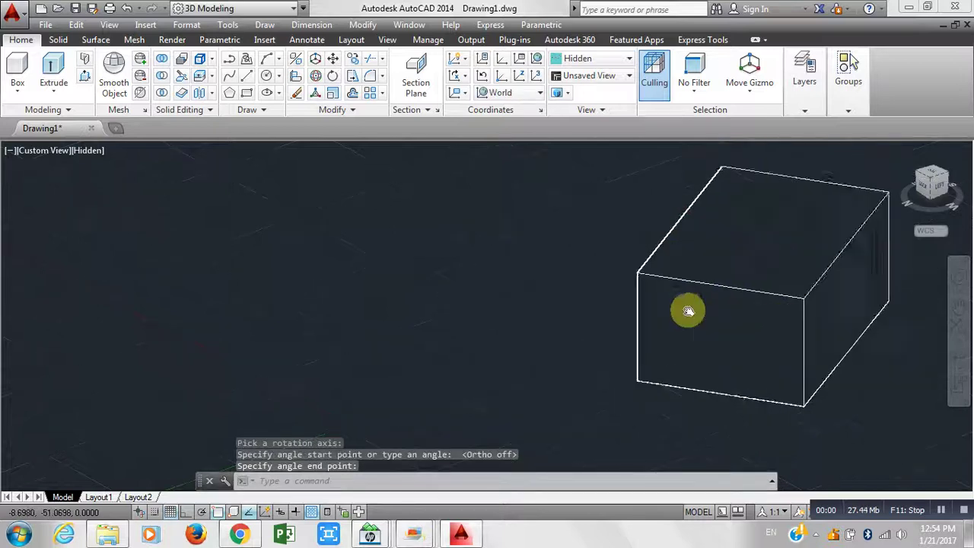
# Undo the 3D rotation of the box.
pyautogui.moveTo(688, 310); pyautogui.dragTo(630, 323, button='middle')
pyautogui.hotkey('ctrl', 'z')
pyautogui.hotkey('ctrl', 'z')
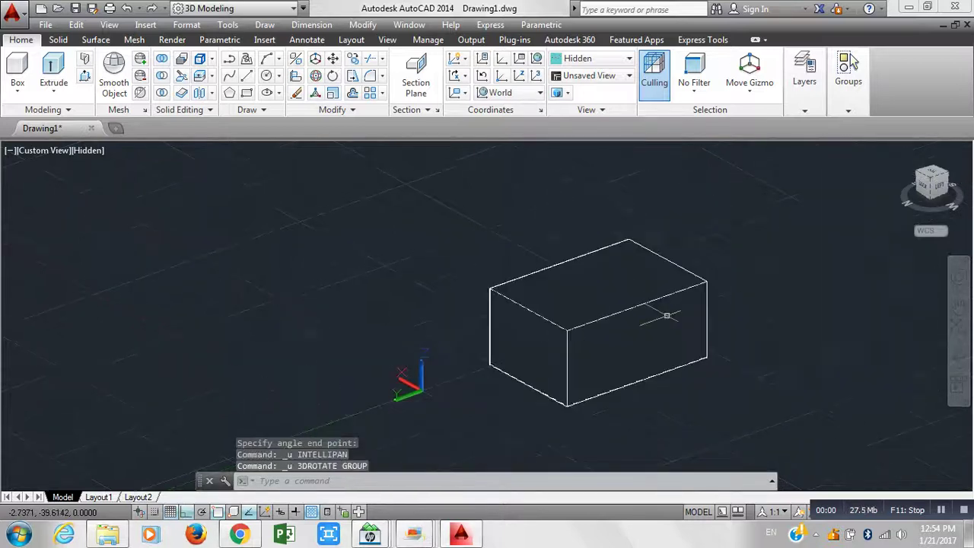
pyautogui.click(315, 80)
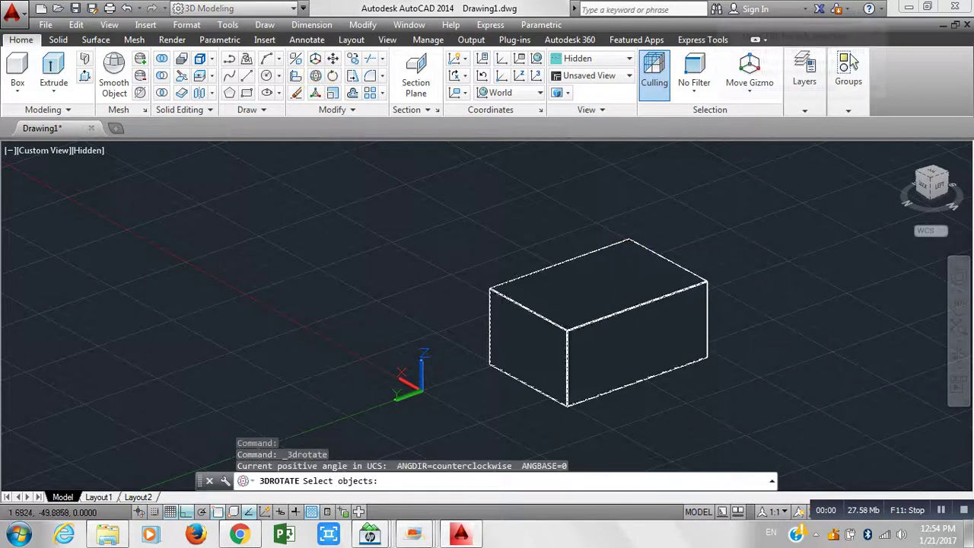
pyautogui.click(509, 283)
pyautogui.press('Return')
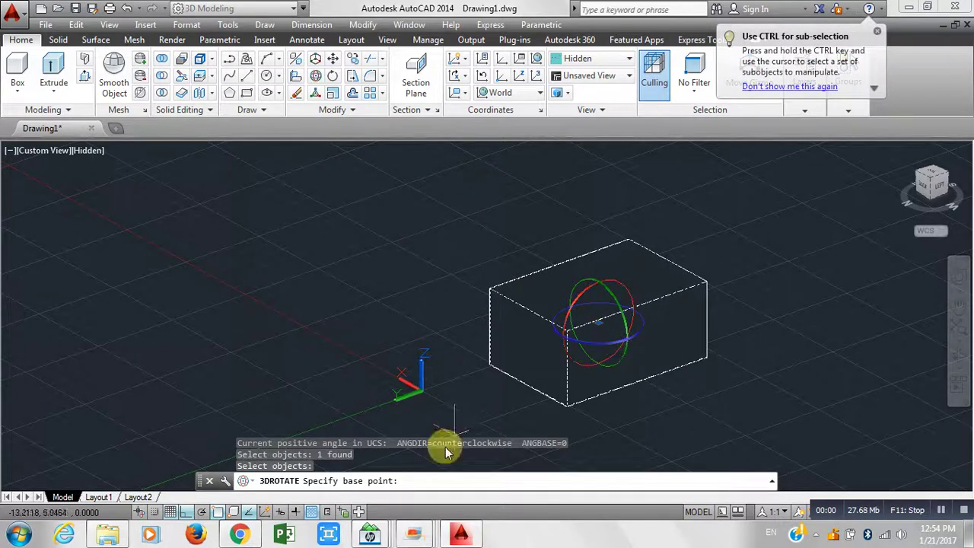
pyautogui.click(405, 454)
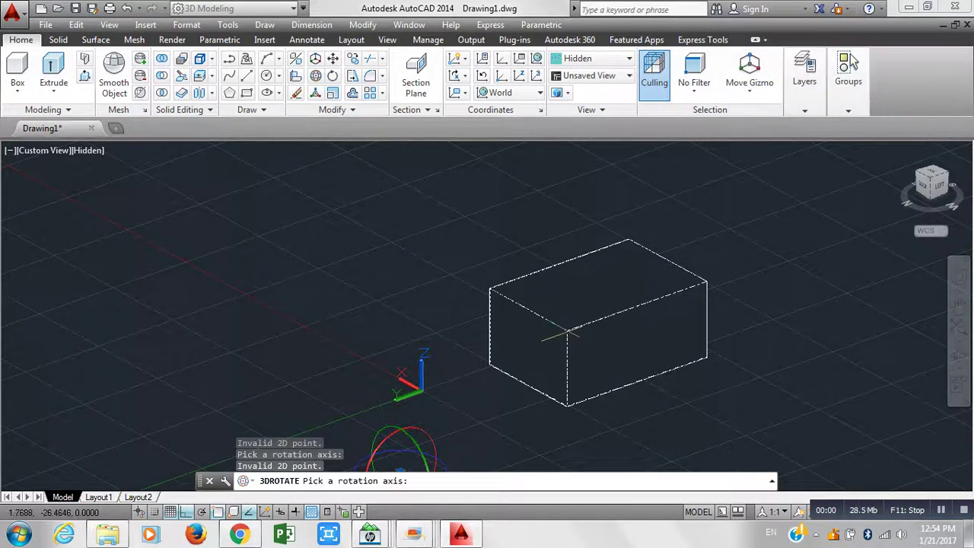
pyautogui.press('Escape')
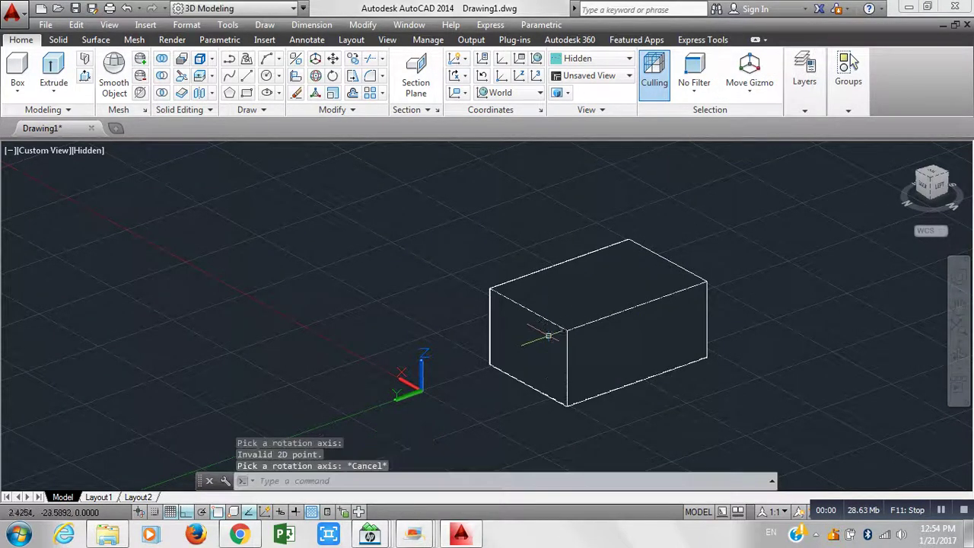
# Preview a 3D rotation of the box about the Y axis and the Z axis through its center, with Ortho off.
pyautogui.click(604, 350)
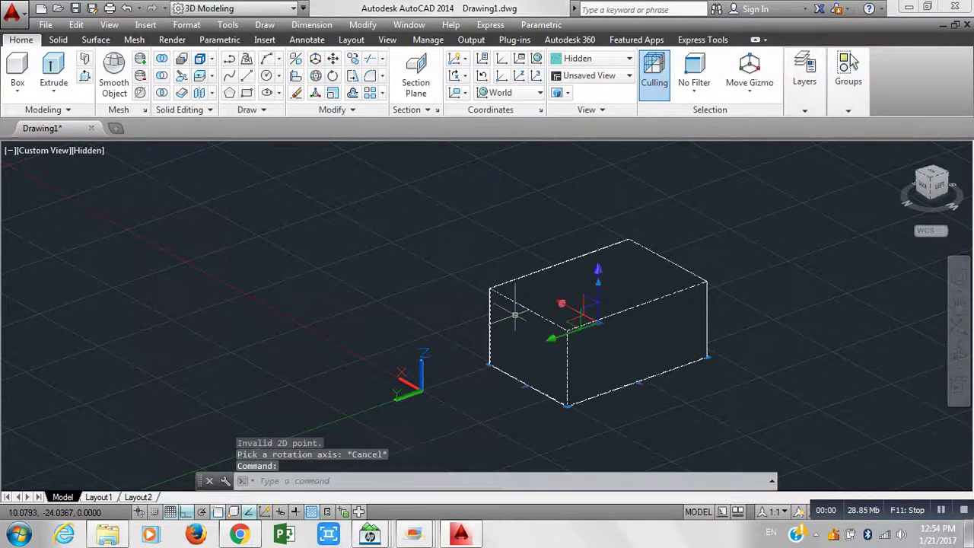
pyautogui.click(315, 75)
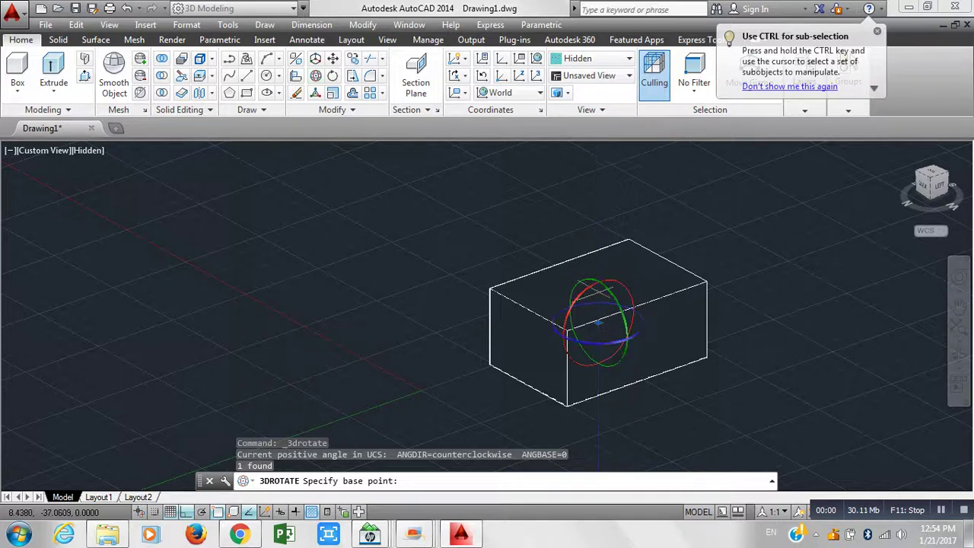
pyautogui.scroll(-5, 543, 323)
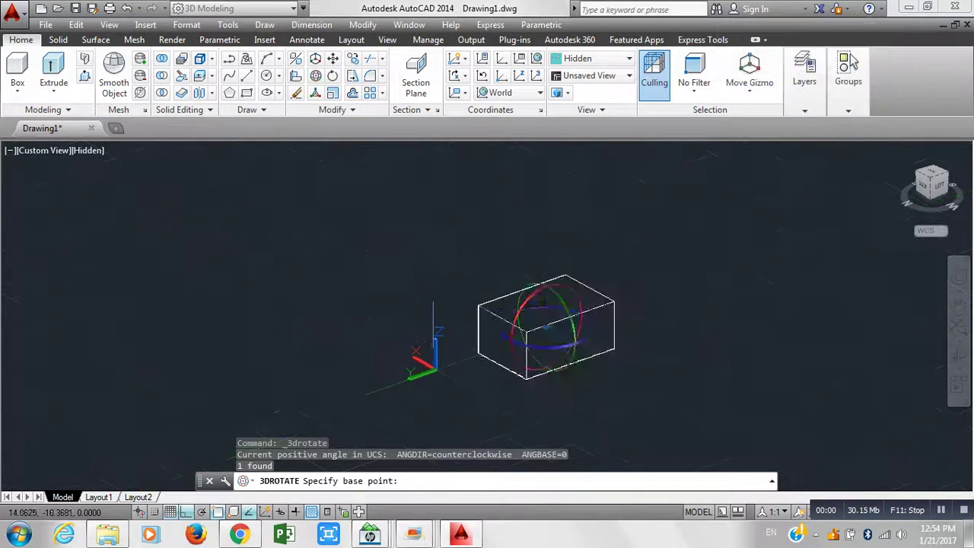
pyautogui.scroll(3, 415, 361)
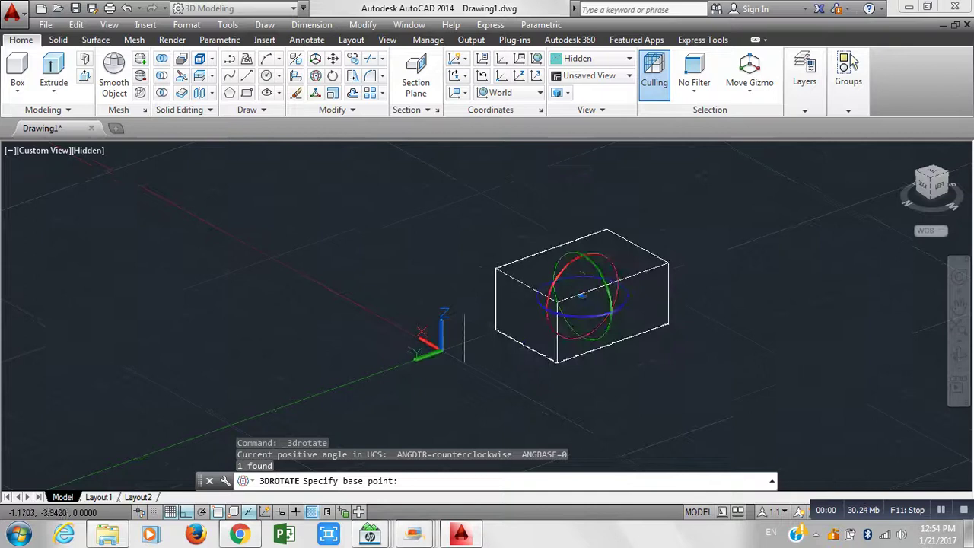
pyautogui.click(601, 279)
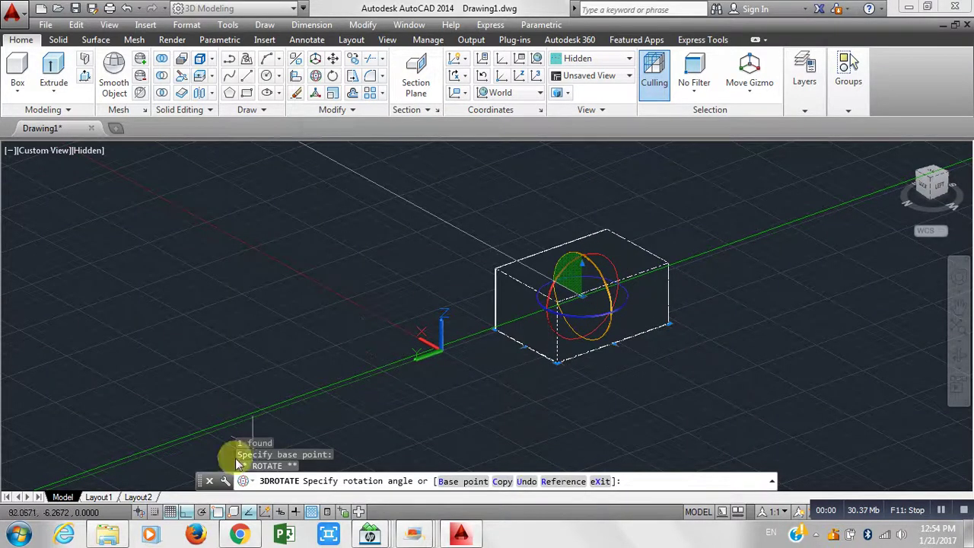
pyautogui.click(186, 511)
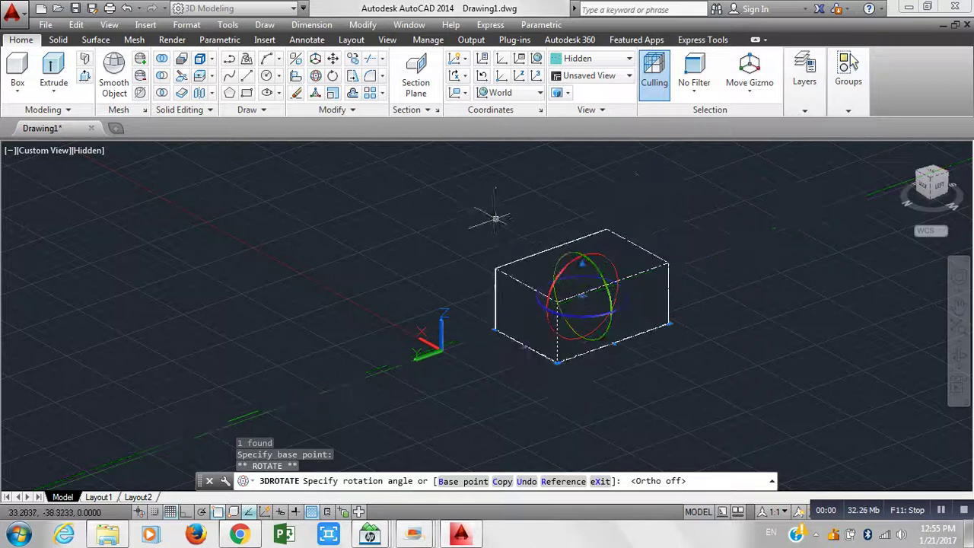
pyautogui.press('Escape')
pyautogui.click(598, 318)
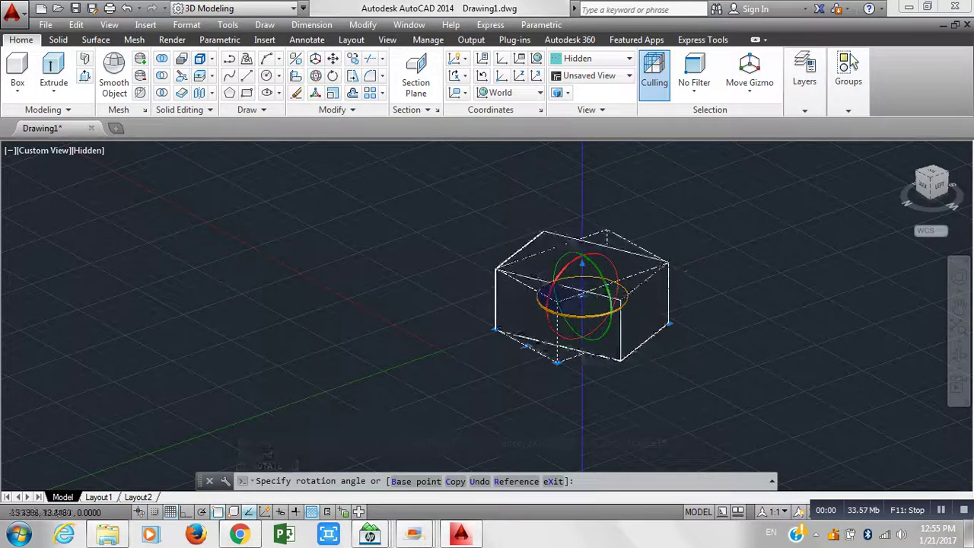
pyautogui.press('Escape')
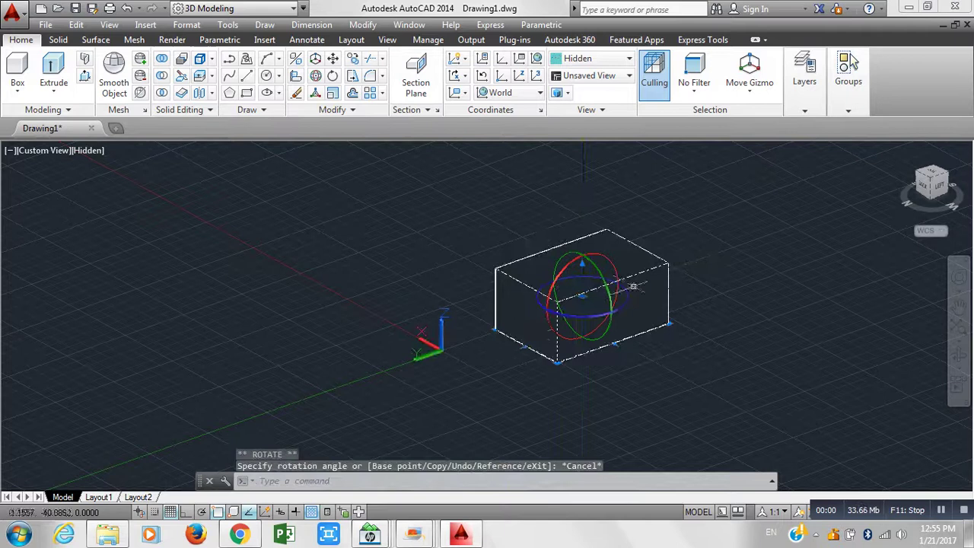
# Rotate the box in 3D freehand about the X axis through its center, and undo that rotation.
pyautogui.click(545, 324)
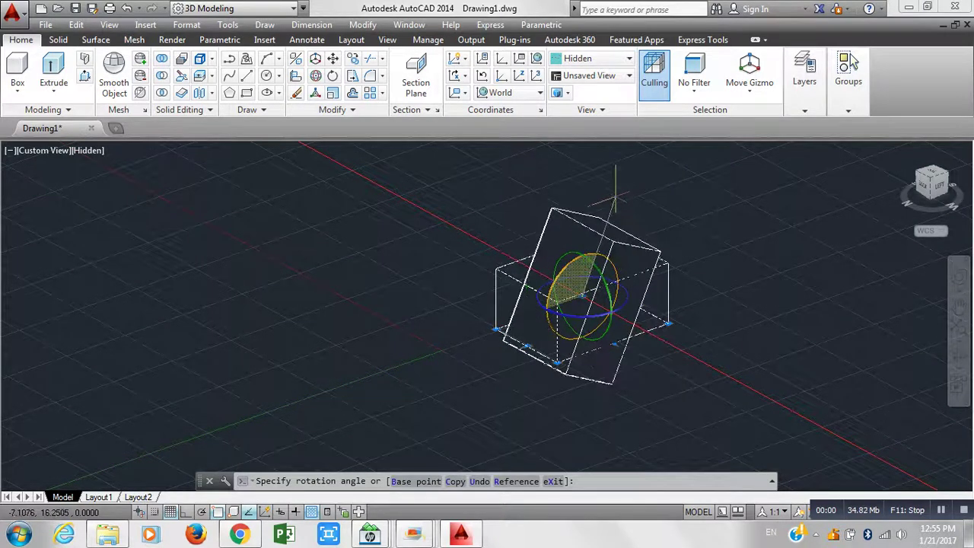
pyautogui.press('Escape')
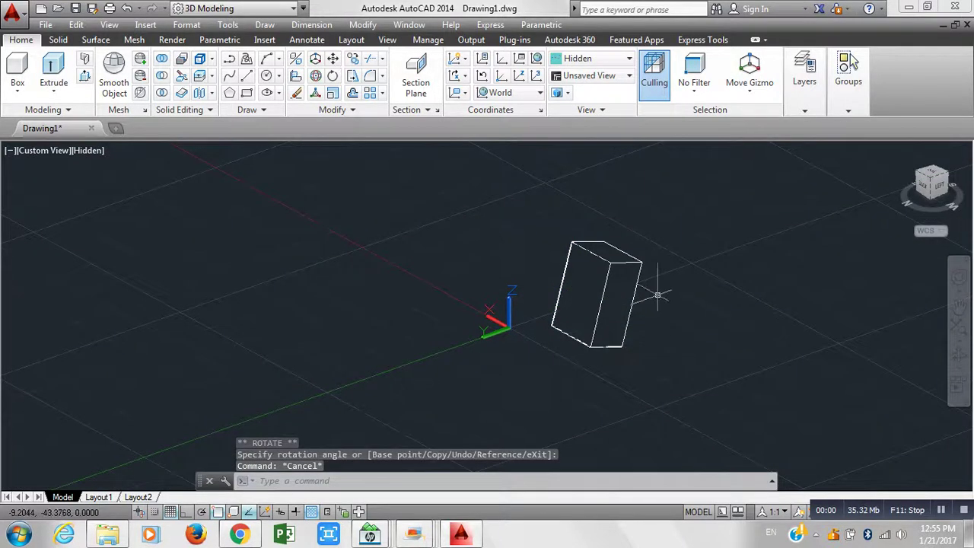
pyautogui.hotkey('ctrl', 'z')
pyautogui.hotkey('ctrl', 'z')
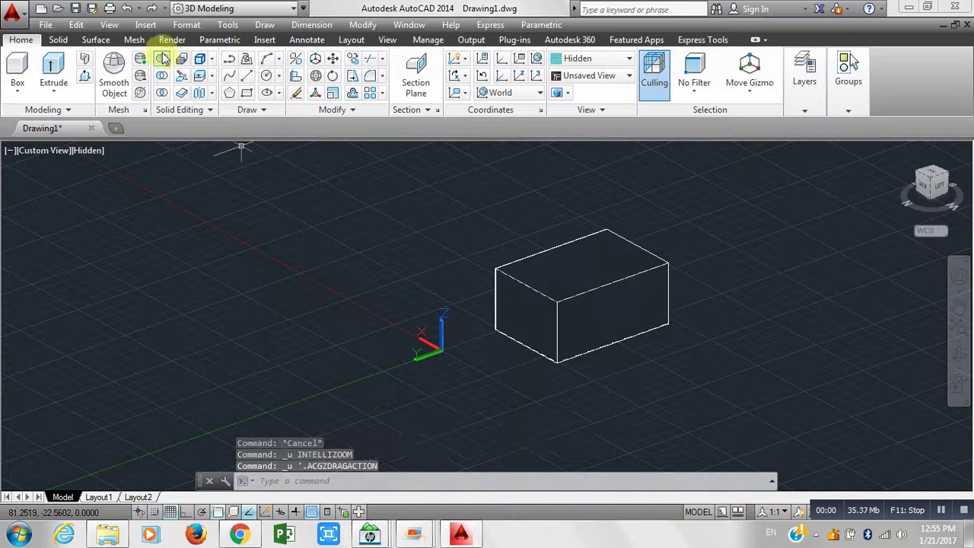
# Rotate the box freehand with the 2D Rotate command, using its nearest bottom corner as the base point.
pyautogui.click(335, 79)
pyautogui.click(543, 276)
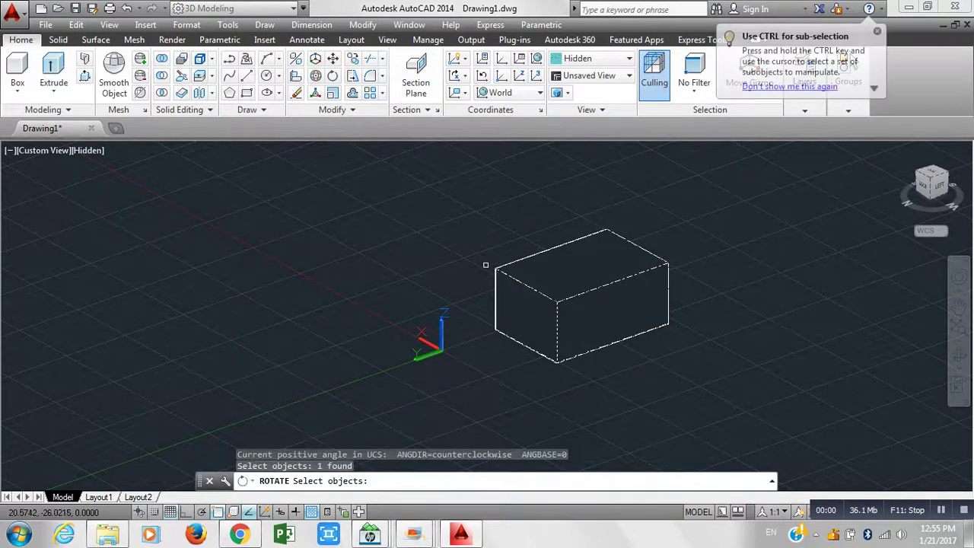
pyautogui.press('Return')
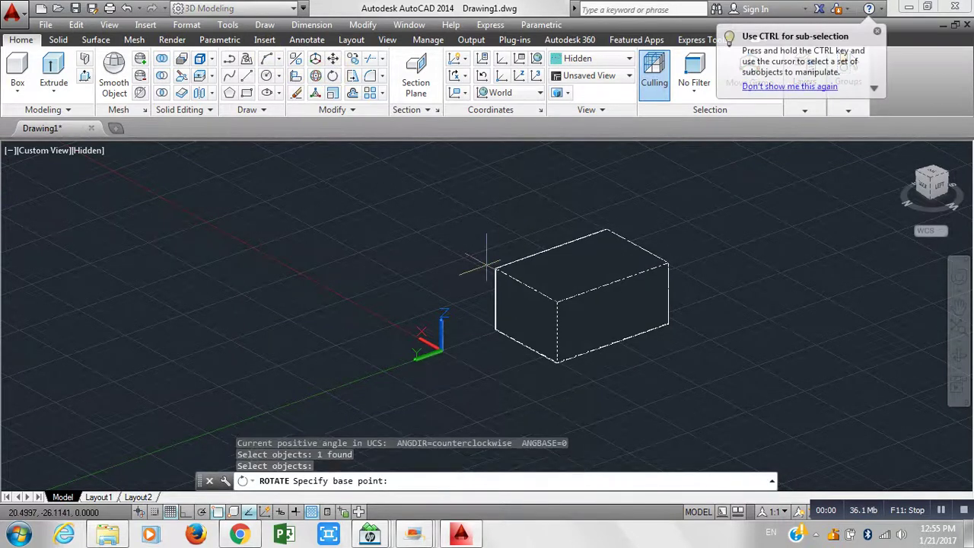
pyautogui.click(556, 364)
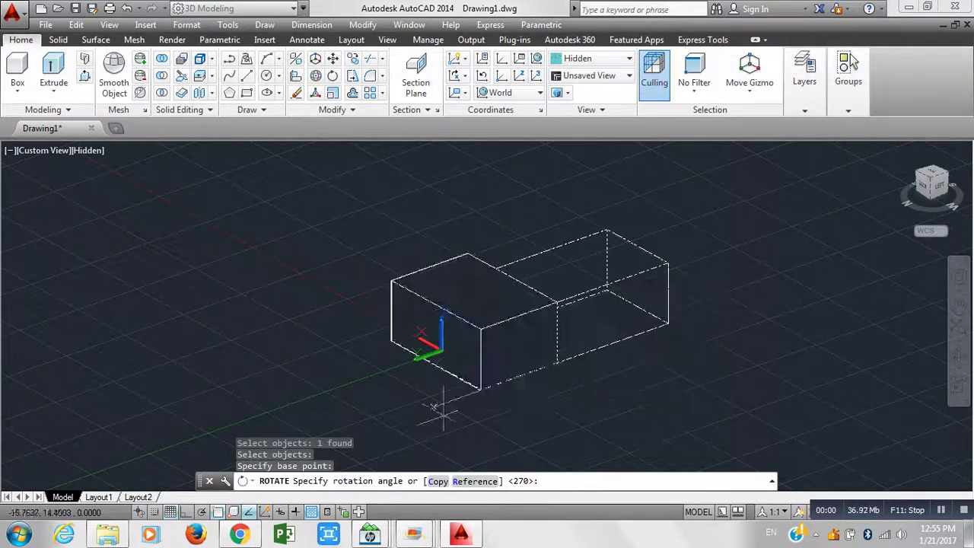
pyautogui.click(683, 399)
# Erase the rotated box from the drawing.
pyautogui.click(583, 375)
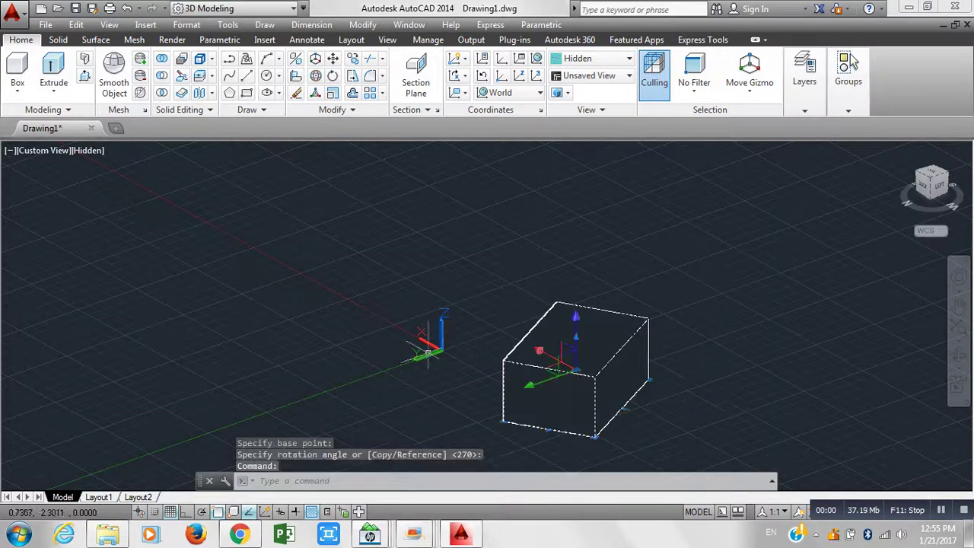
pyautogui.press('Delete')
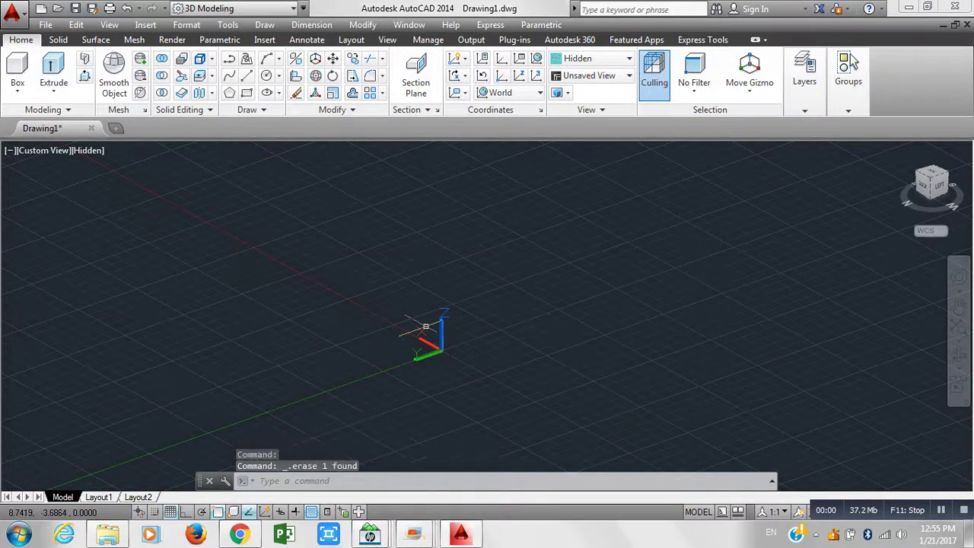
pyautogui.click(318, 76)
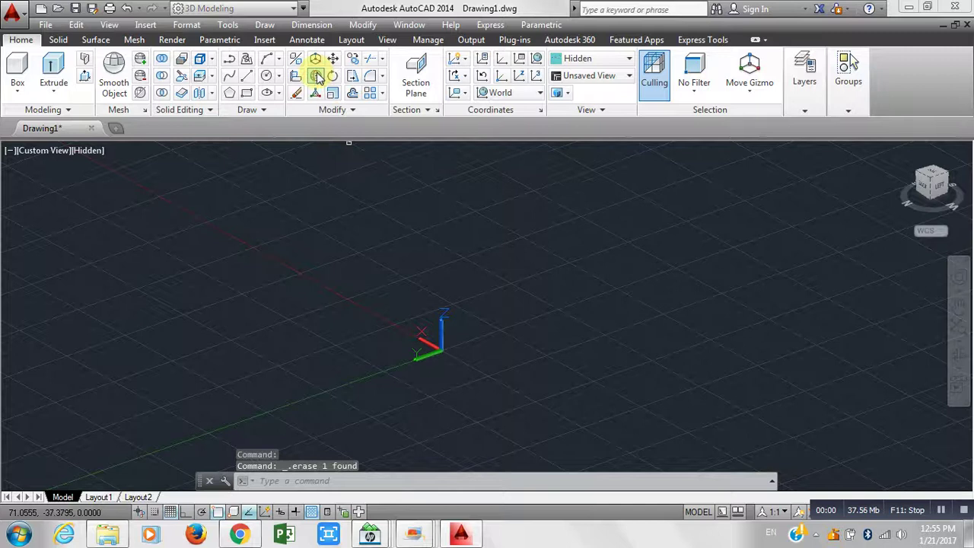
pyautogui.click(447, 276)
pyautogui.click(346, 294)
pyautogui.press('Return')
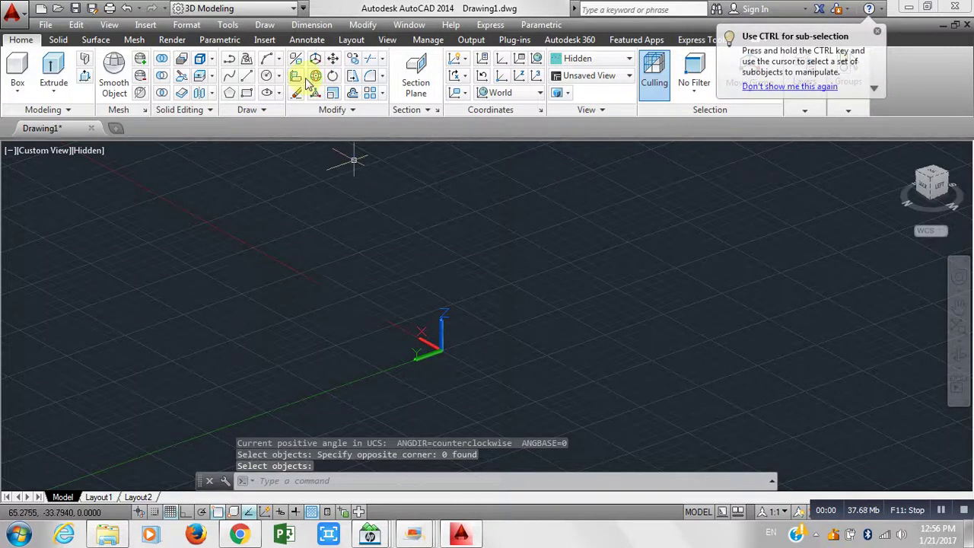